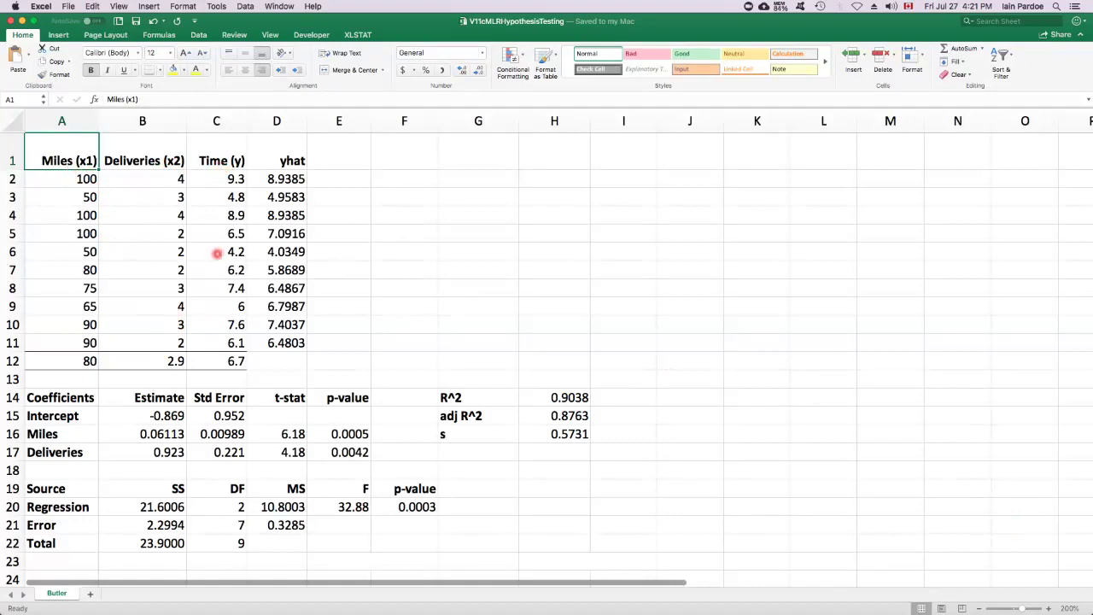
Review the coefficient estimates and the ANOVA table's SS and DF columns
left_click(140, 416)
left_click_drag(135, 436, 135, 451)
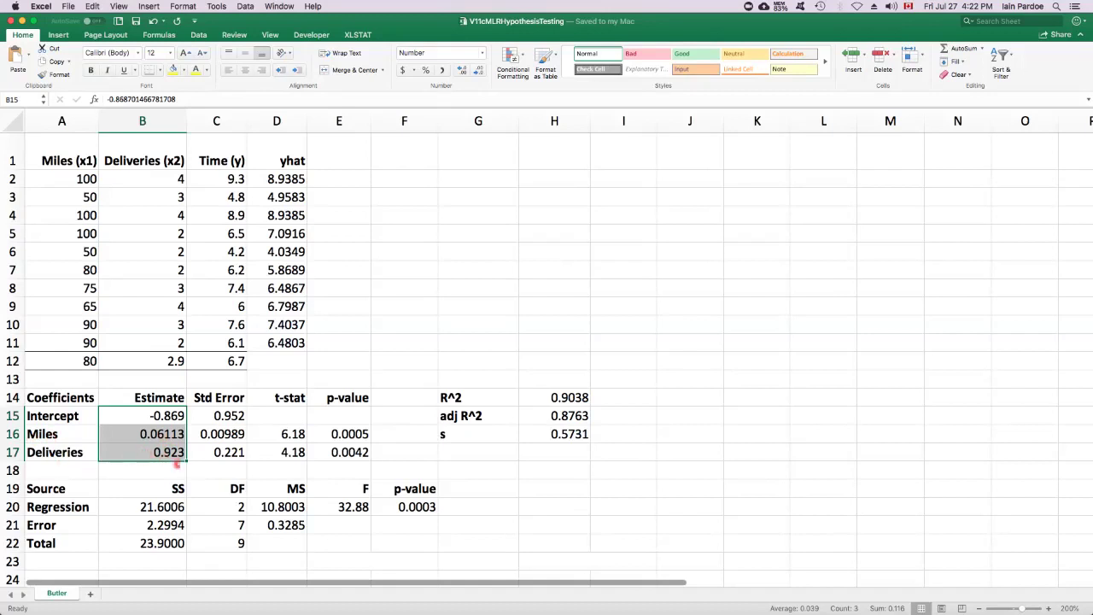
left_click_drag(64, 489, 415, 542)
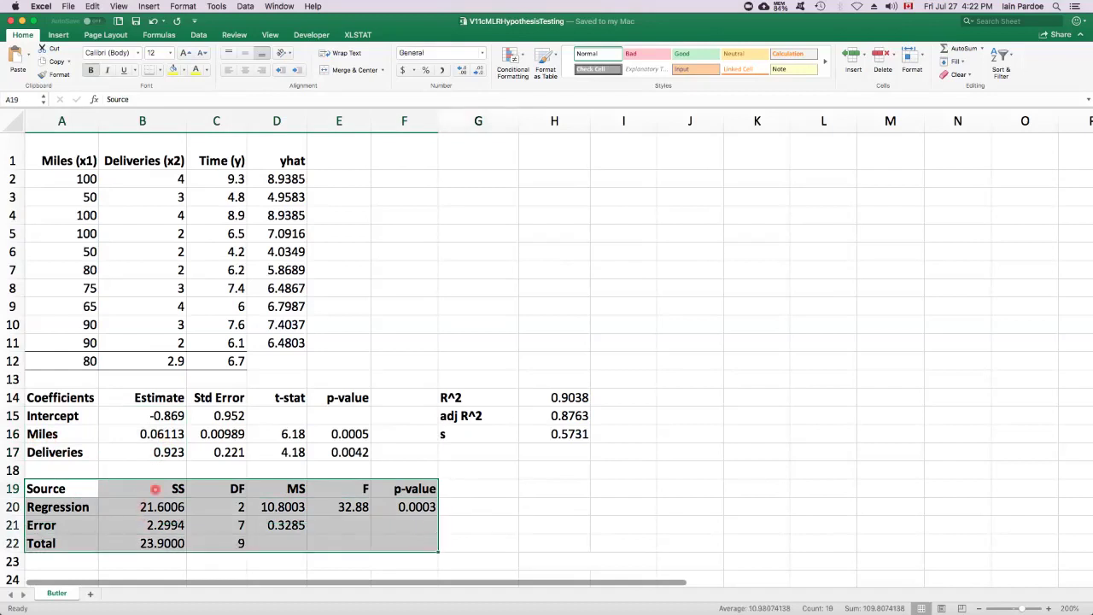
left_click_drag(156, 489, 155, 544)
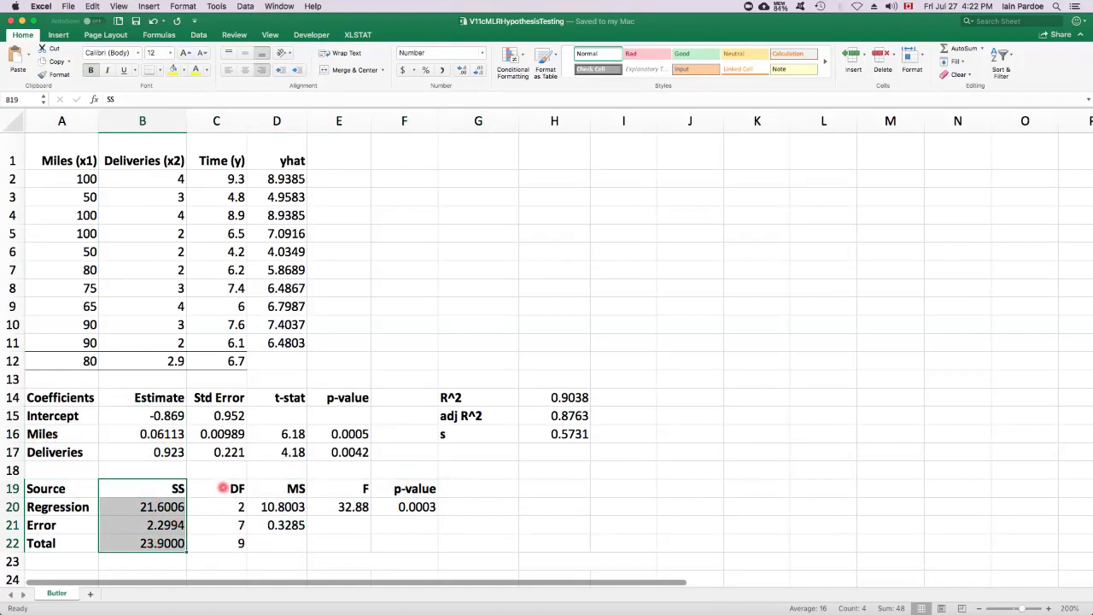
left_click_drag(222, 487, 222, 543)
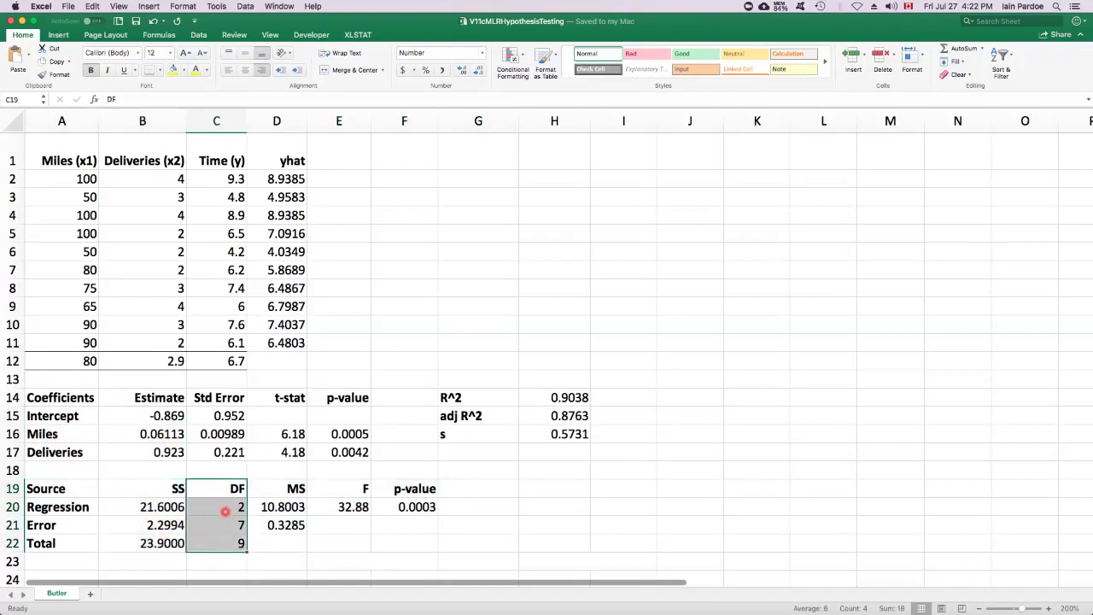
left_click(227, 507)
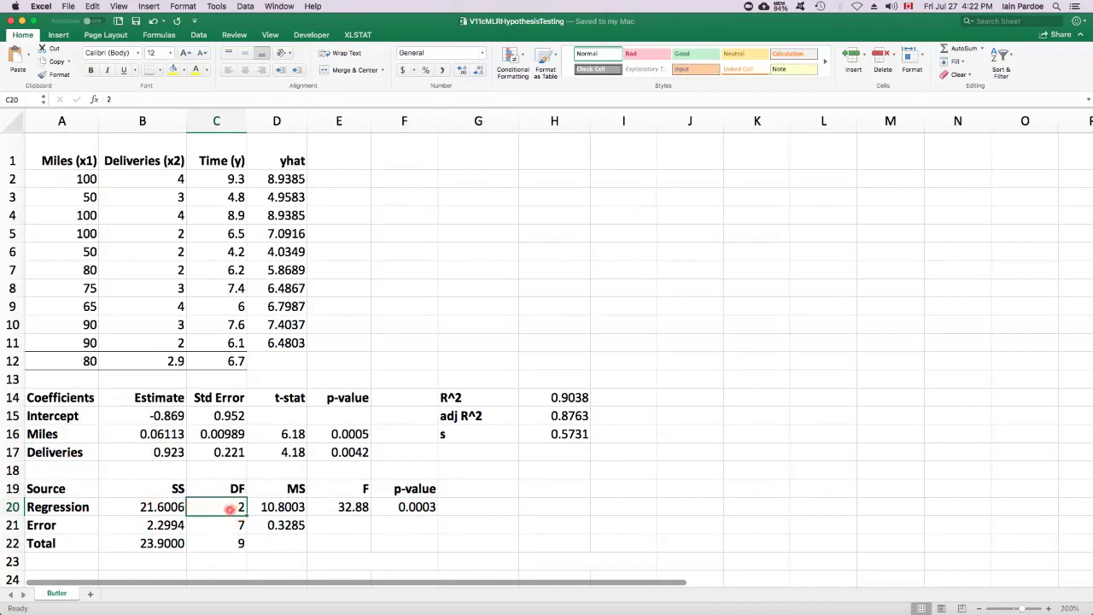
left_click(217, 544)
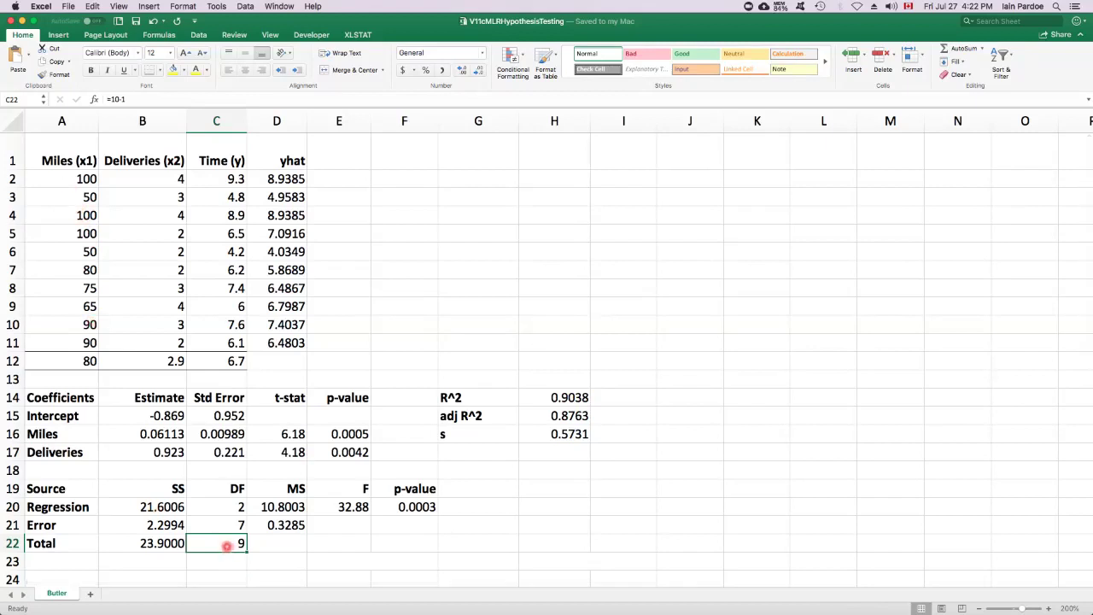
key("Up")
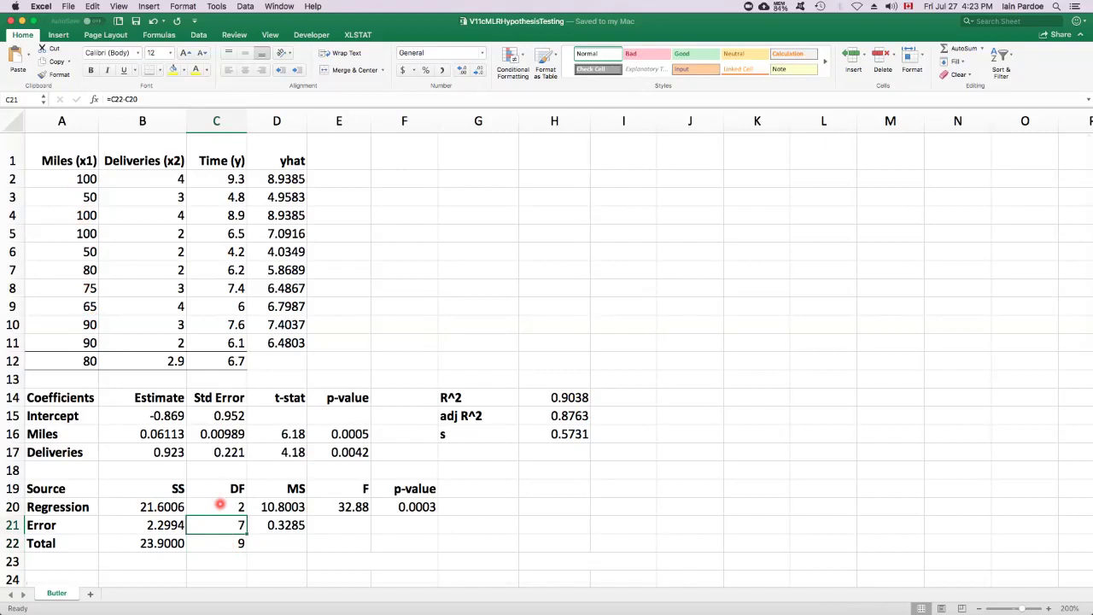
Enter the mean squares =B20/C20 in D20 and =B21/C21 in D21
left_click(269, 507)
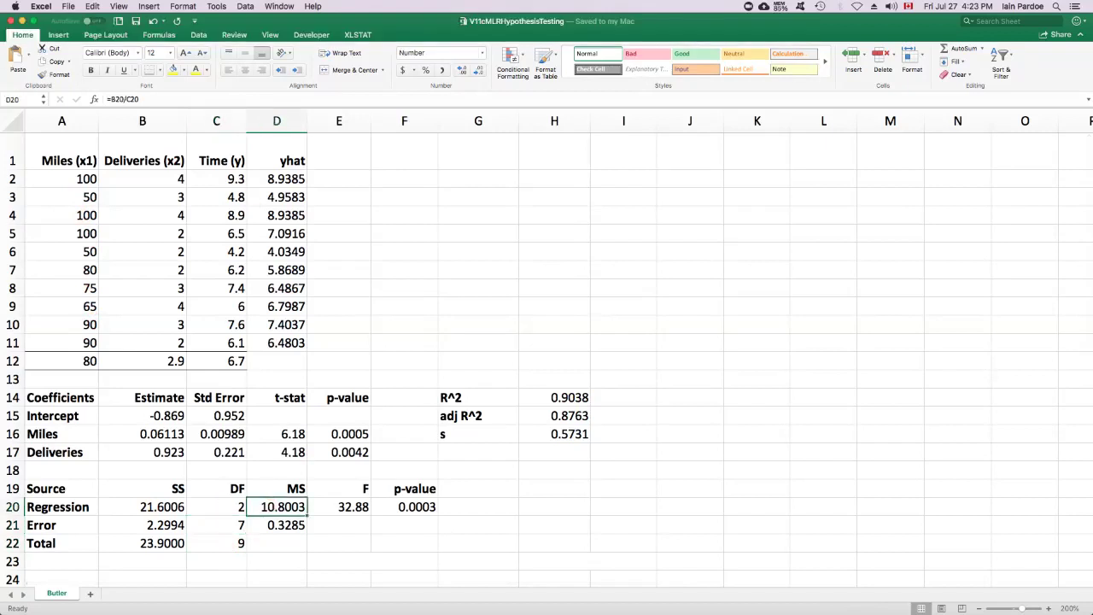
left_click(168, 99)
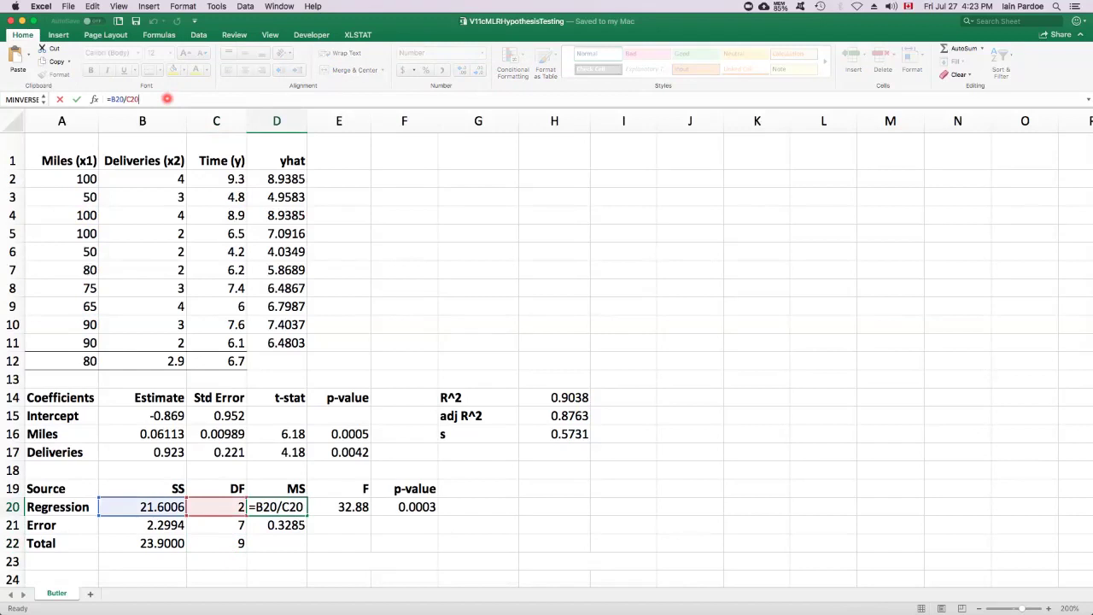
key("Return")
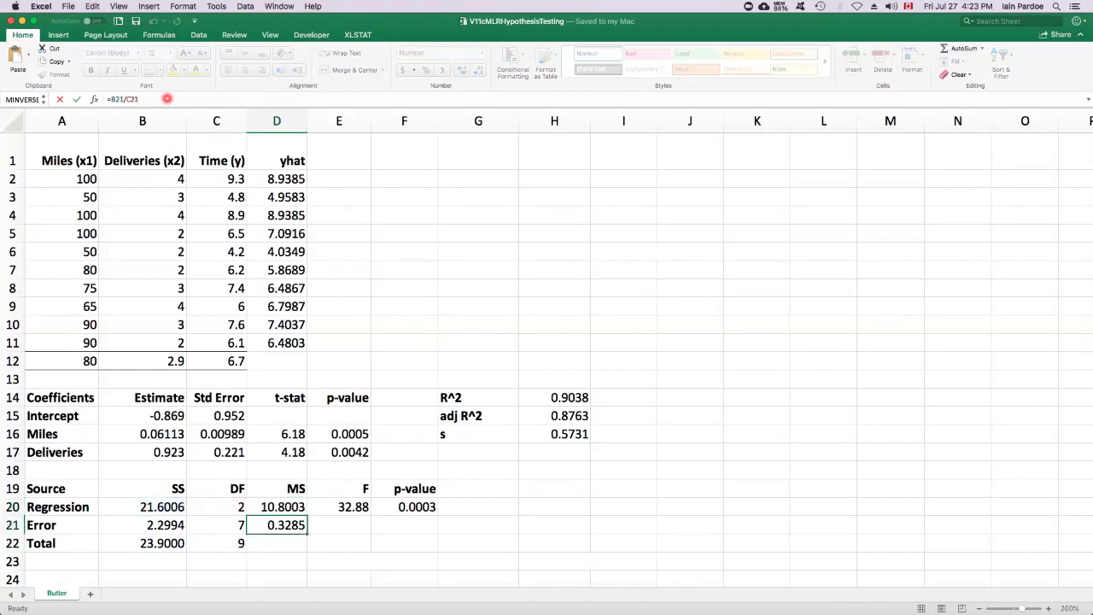
left_click(167, 99)
key("Return")
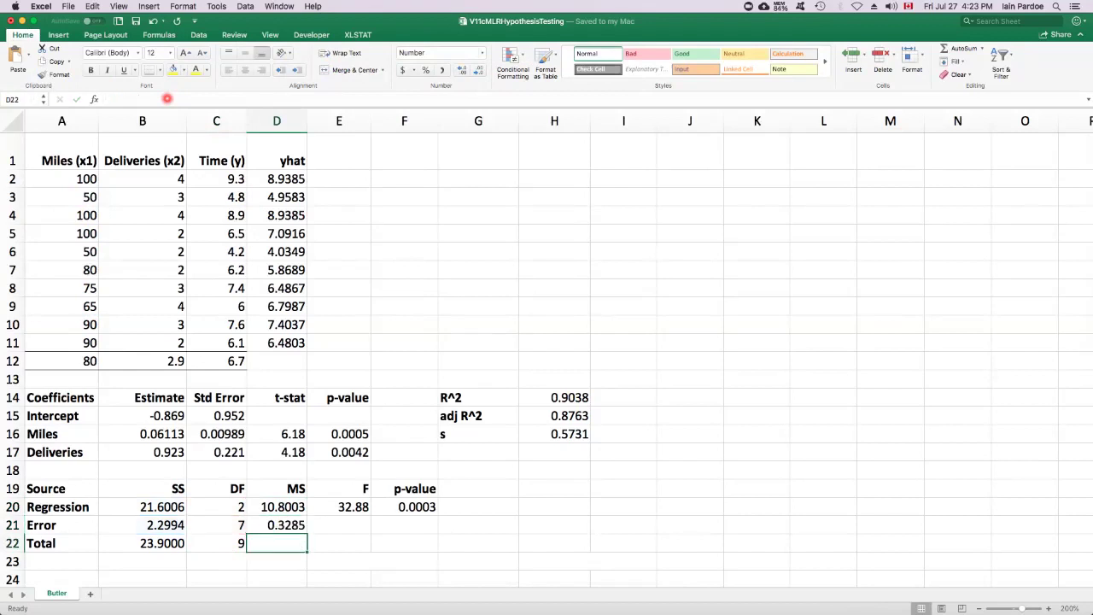
Compute the F statistic =D20/D21 in E20, giving 32.88
key("Up")
key("Up")
key("Right")
left_click(167, 99)
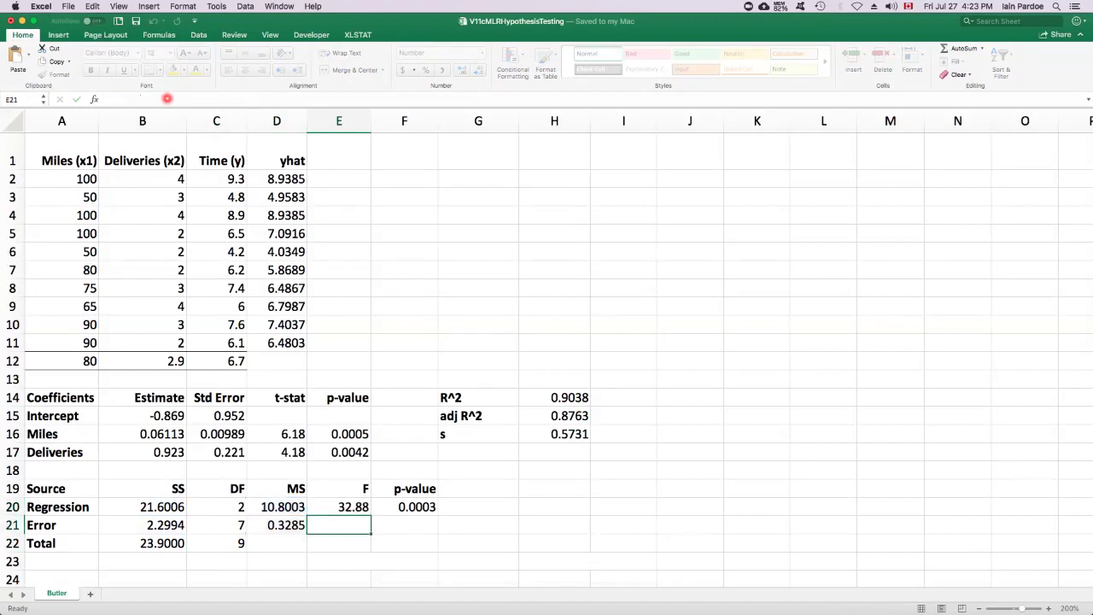
key("ctrl+Return")
Enter =F.DIST.RT(E20,C20,C21) in F20 for the right-tail p-value 0.0003
key("Right")
left_click(206, 98)
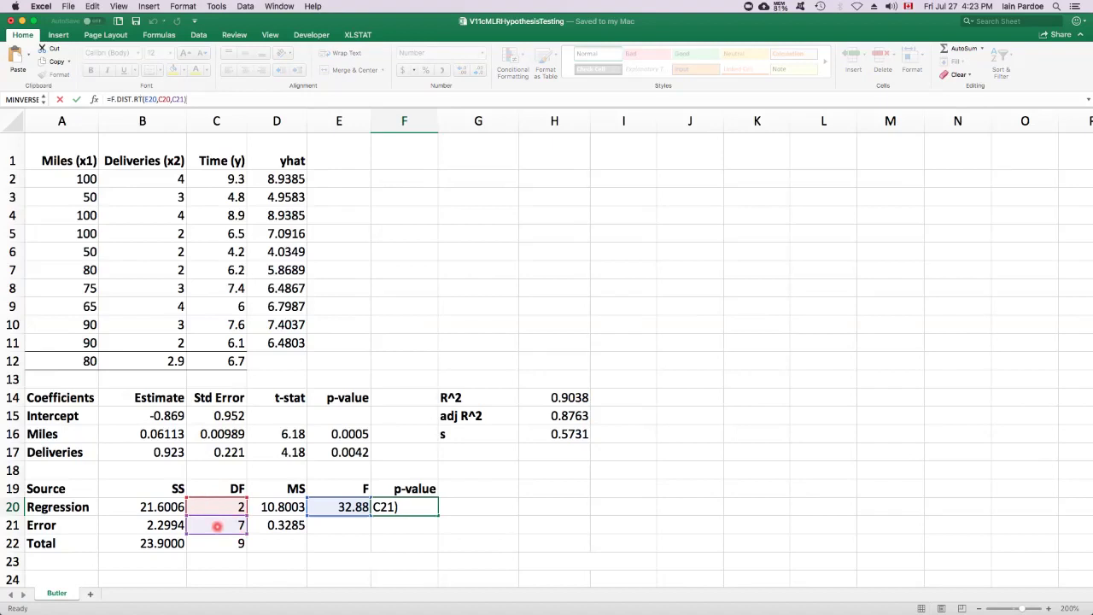
key("Return")
key("Up")
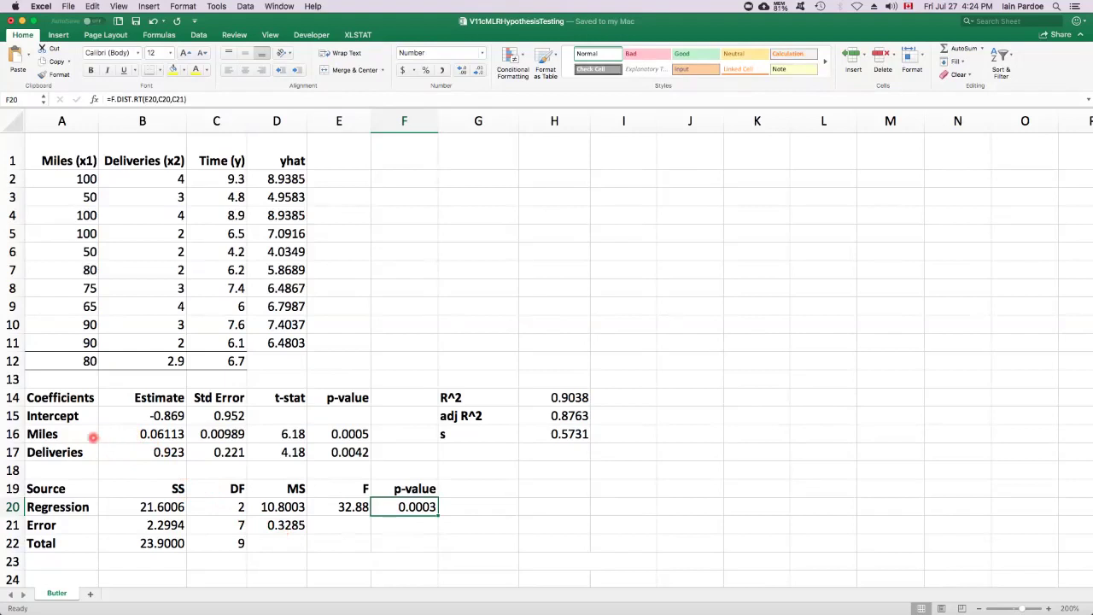
left_click(66, 434)
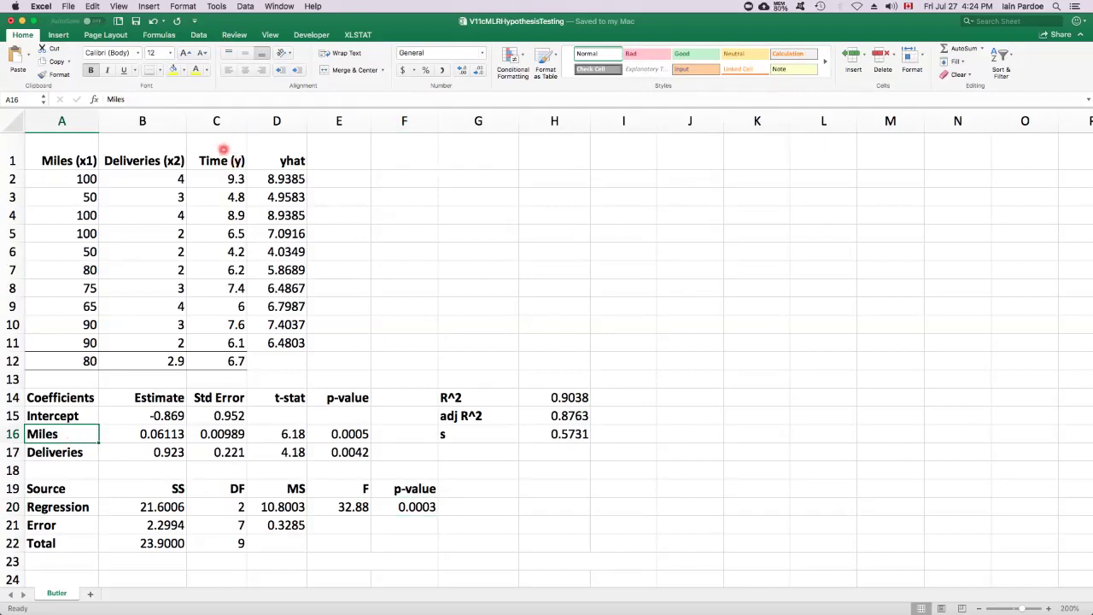
left_click(59, 453)
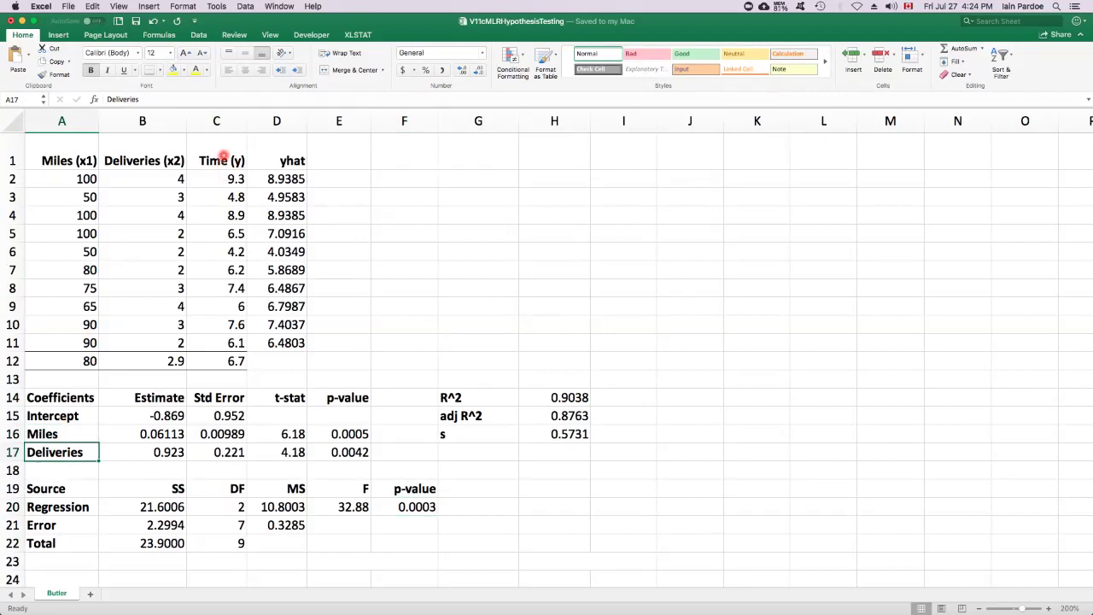
left_click_drag(54, 436, 55, 453)
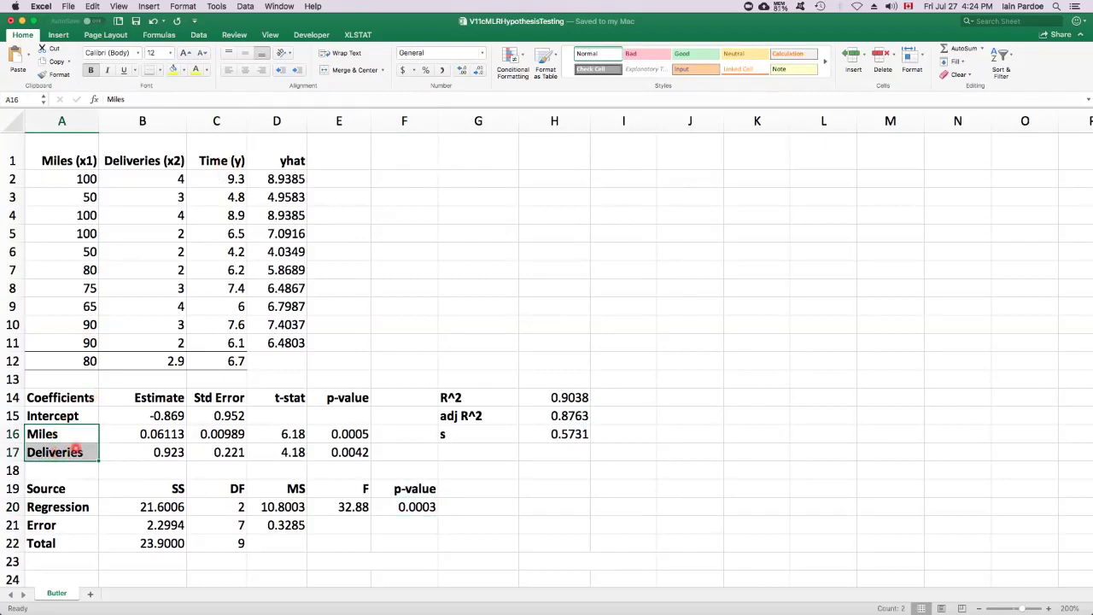
left_click(214, 160)
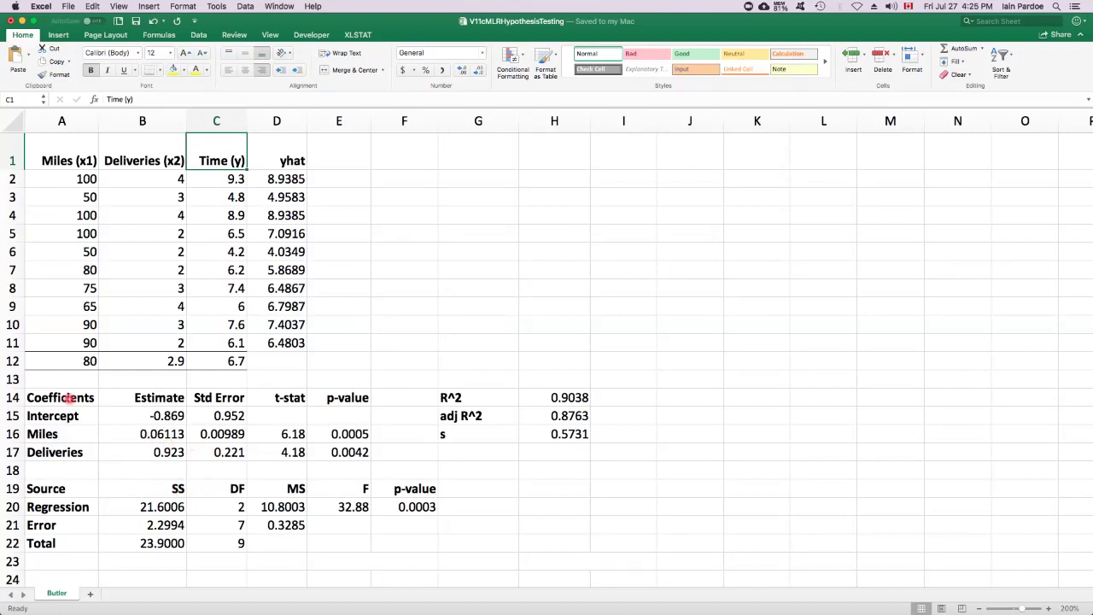
Enter =B16/C16 in D16 to get the Miles t-statistic of 6.18
left_click(215, 417)
left_click(212, 434)
left_click(221, 454)
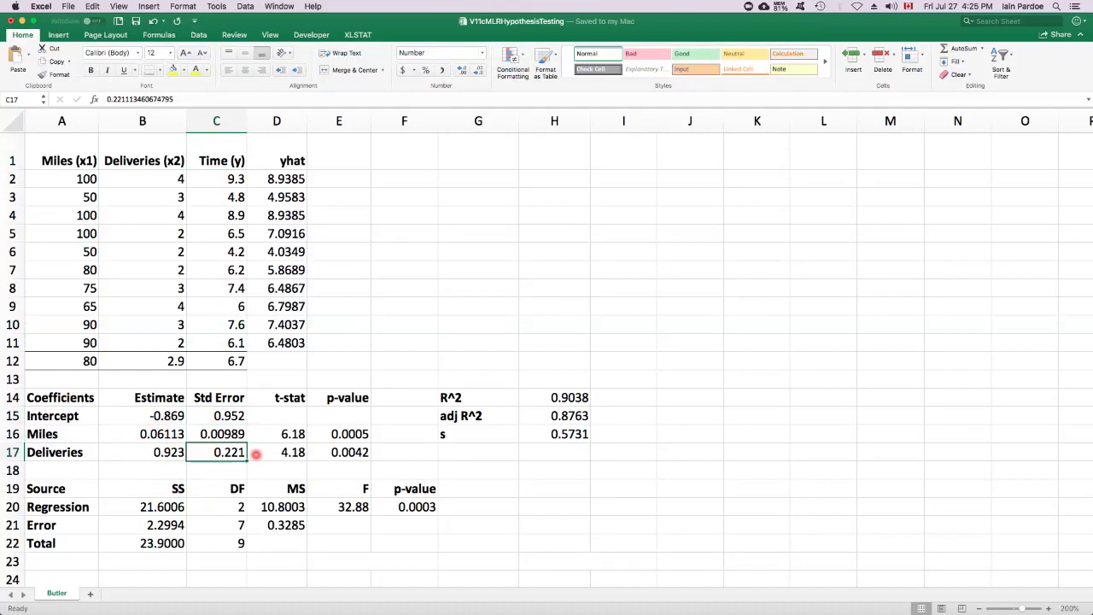
left_click(272, 436)
left_click(158, 99)
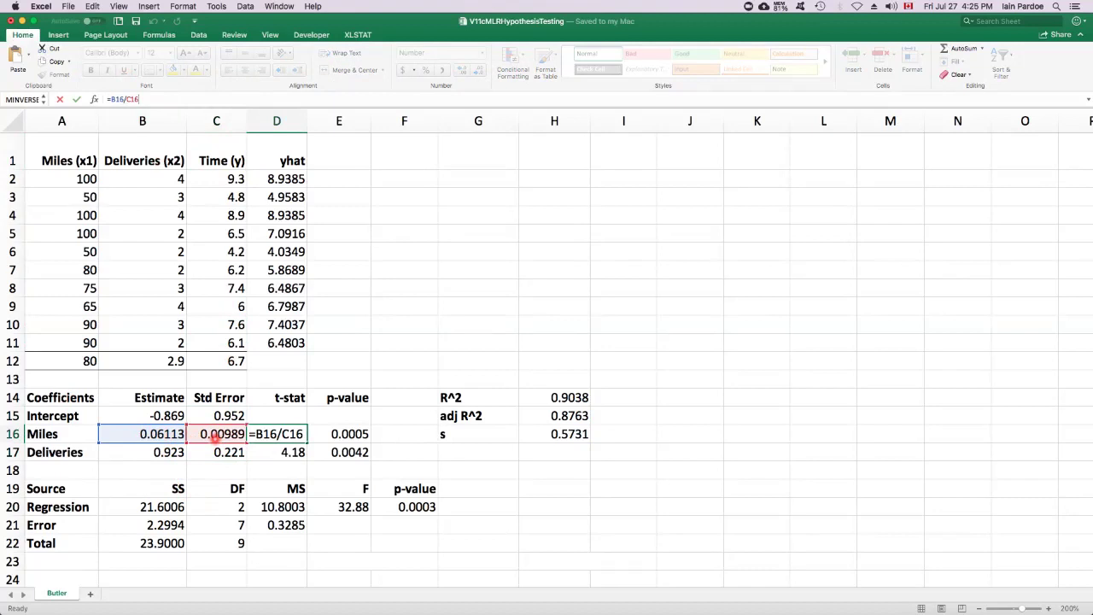
key("Return")
key("Up")
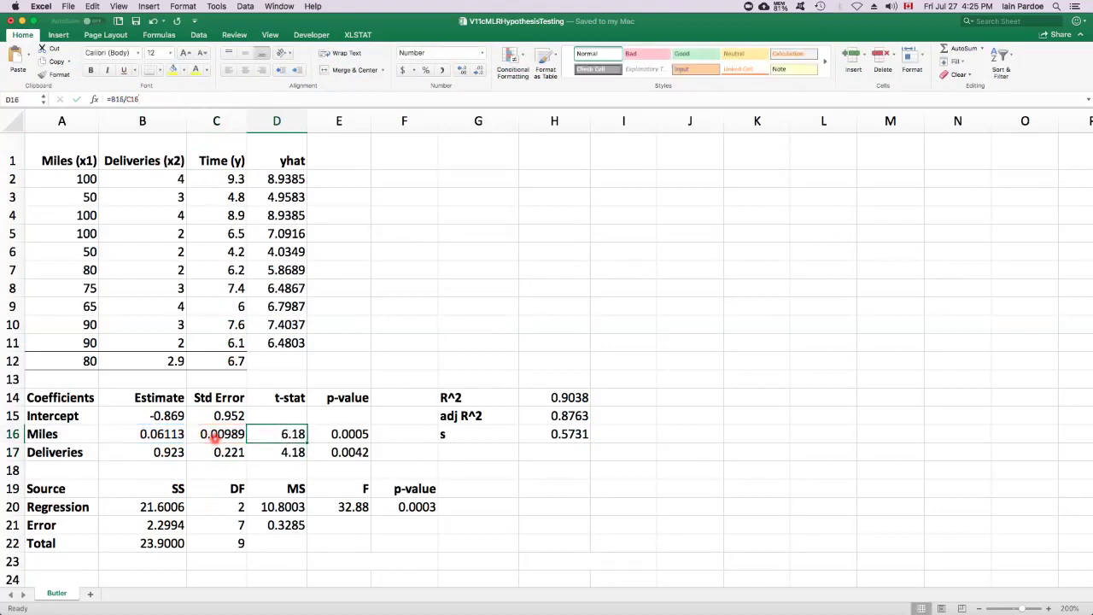
Review the Intercept, Miles and Deliveries rows, ending back on the Miles t-statistic
key("Left")
key("Left")
key("Left")
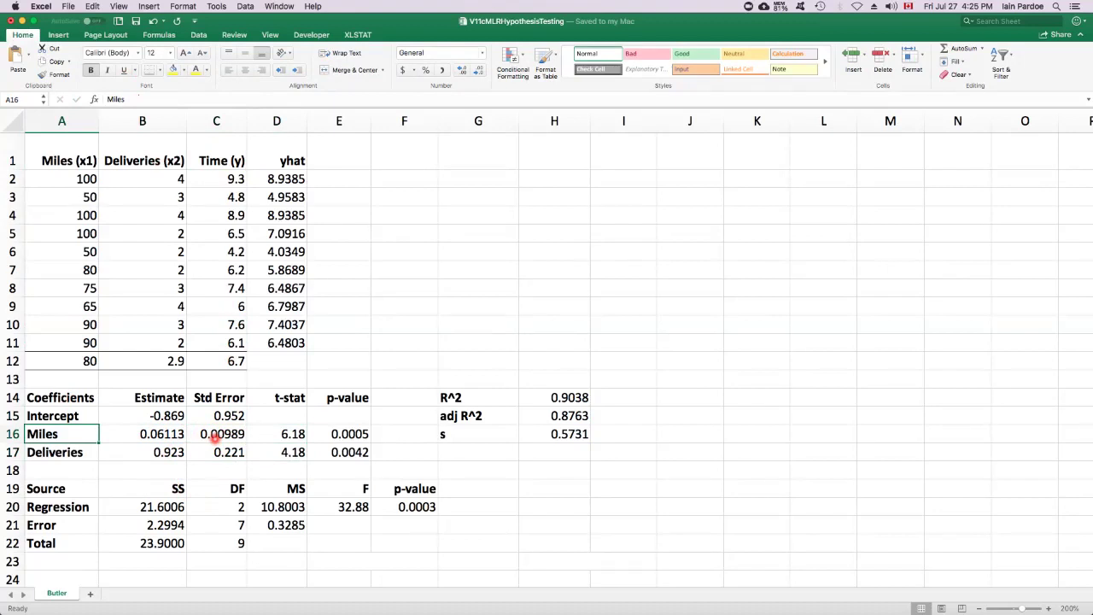
key("Down")
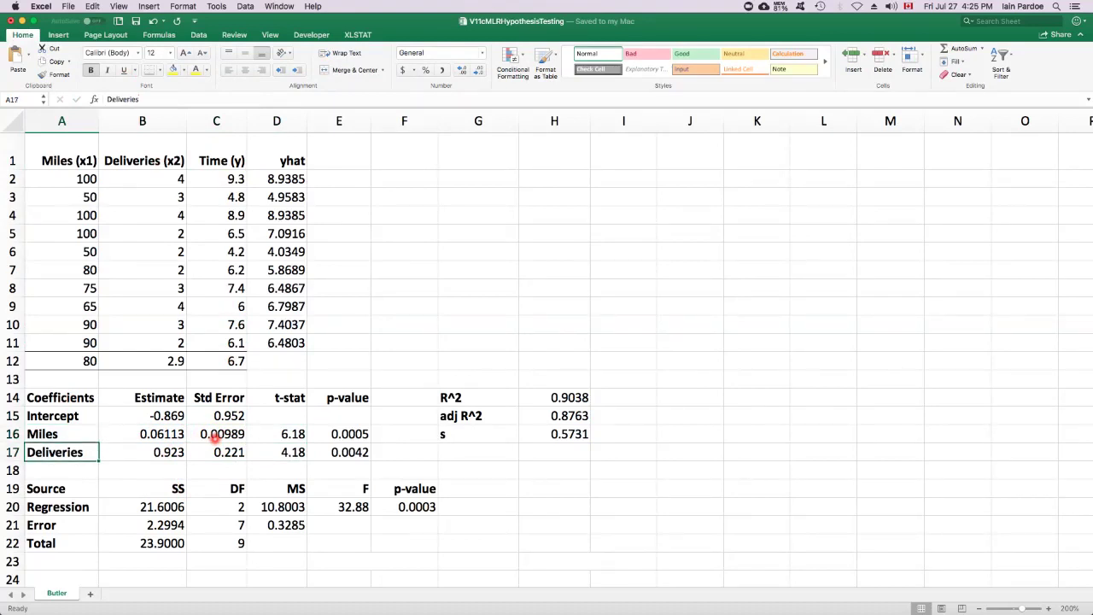
key("Up")
key("Up")
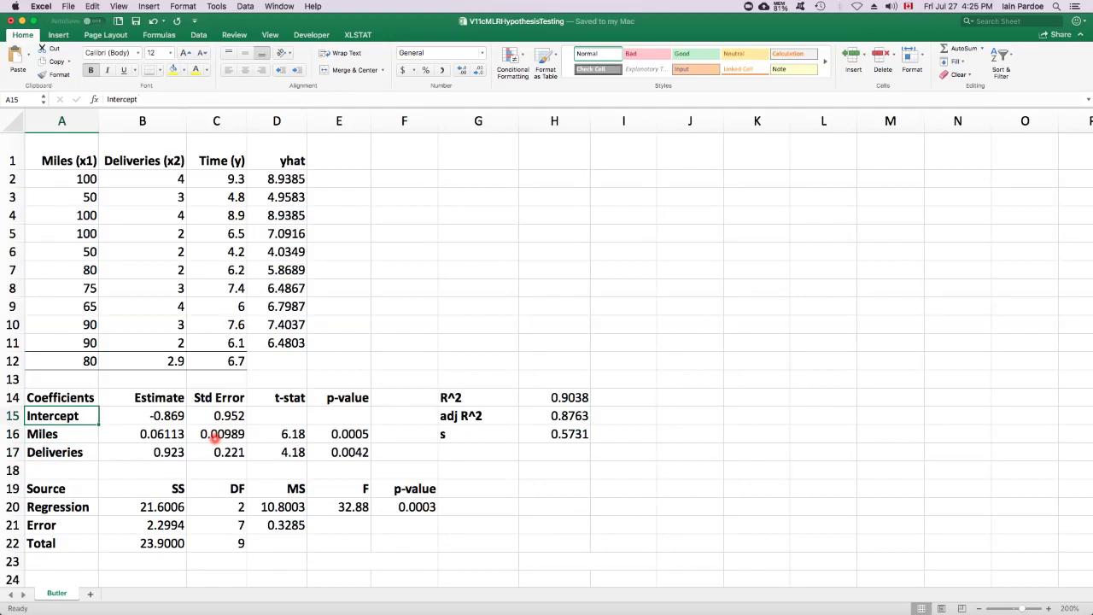
key("Down")
key("Down")
key("Right")
key("Right")
key("Right")
key("Up")
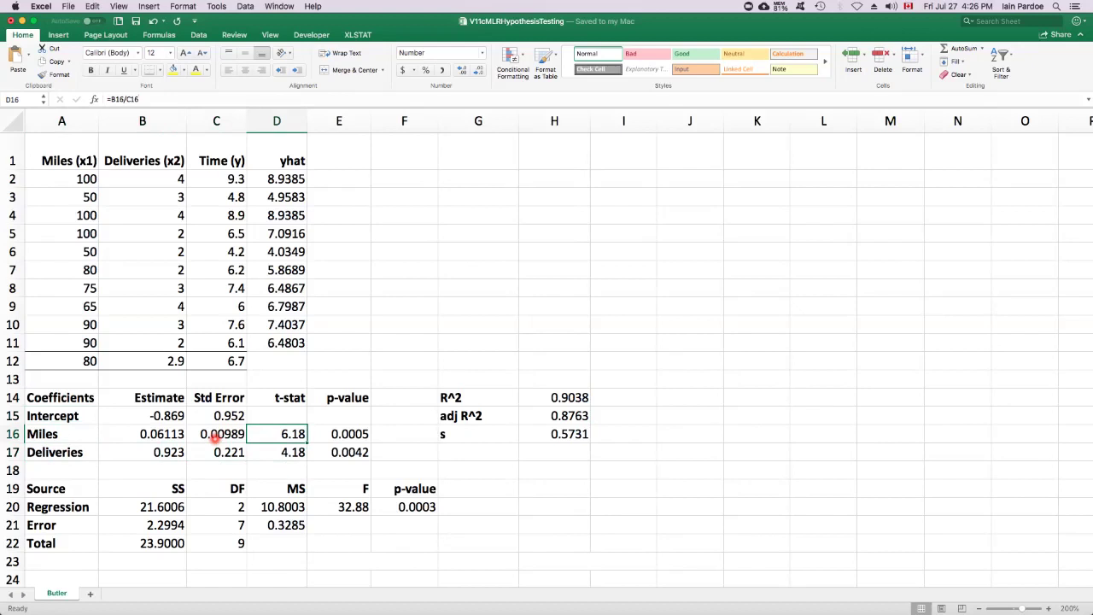
Enter =T.DIST.2T(ABS(D16),C21) in E16, giving the Miles p-value 0.0005
key("Right")
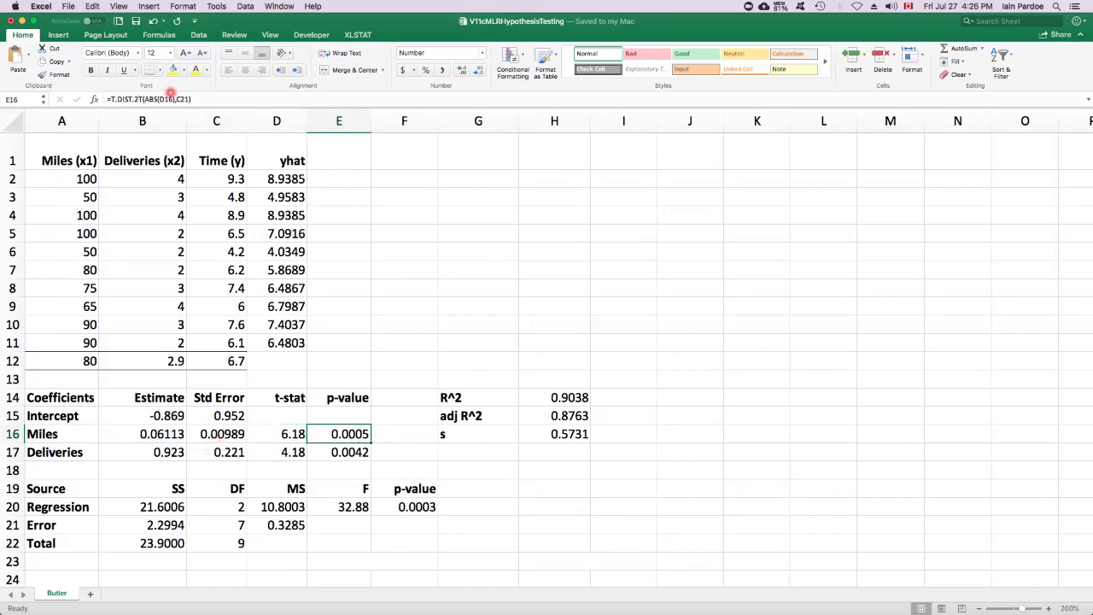
left_click(224, 100)
left_click(230, 102)
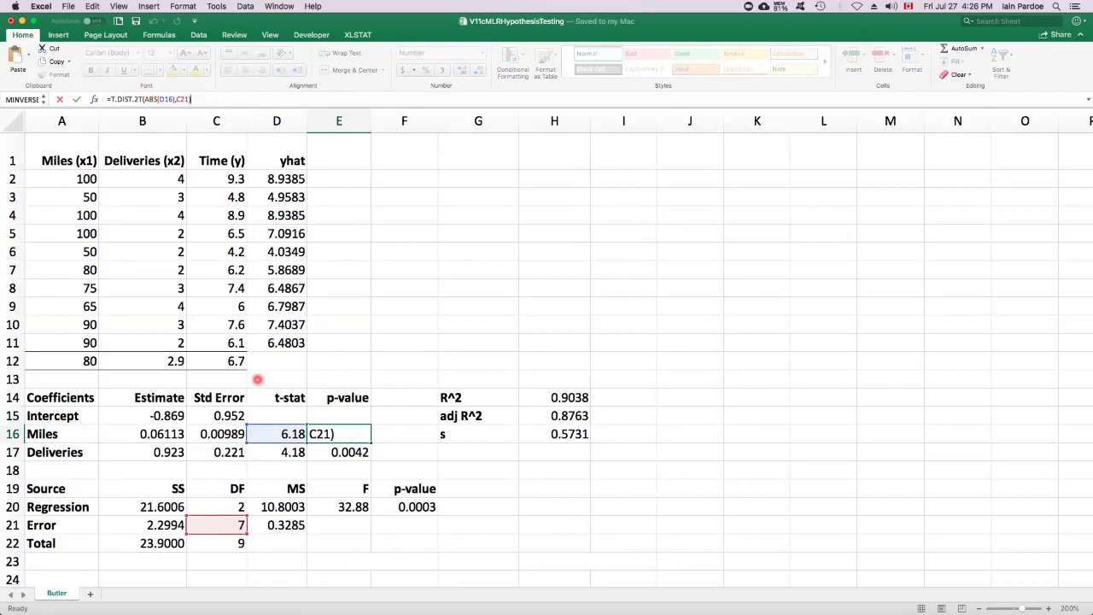
key("Return")
key("Up")
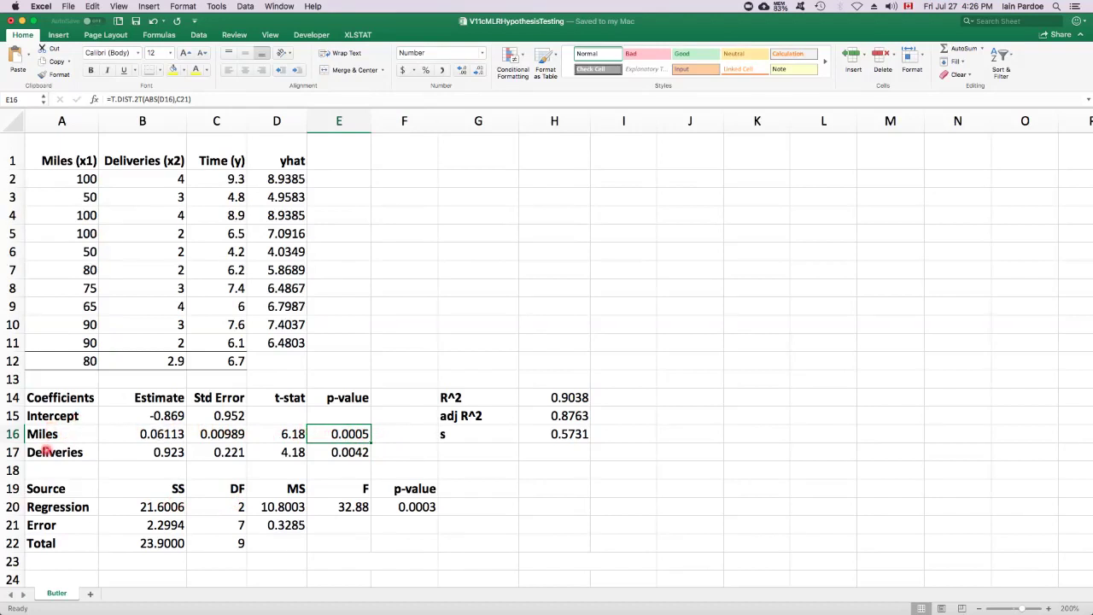
Check the Deliveries row (t-stat 4.18, p-value 0.0042), then return to the Miles p-value
left_click(51, 453)
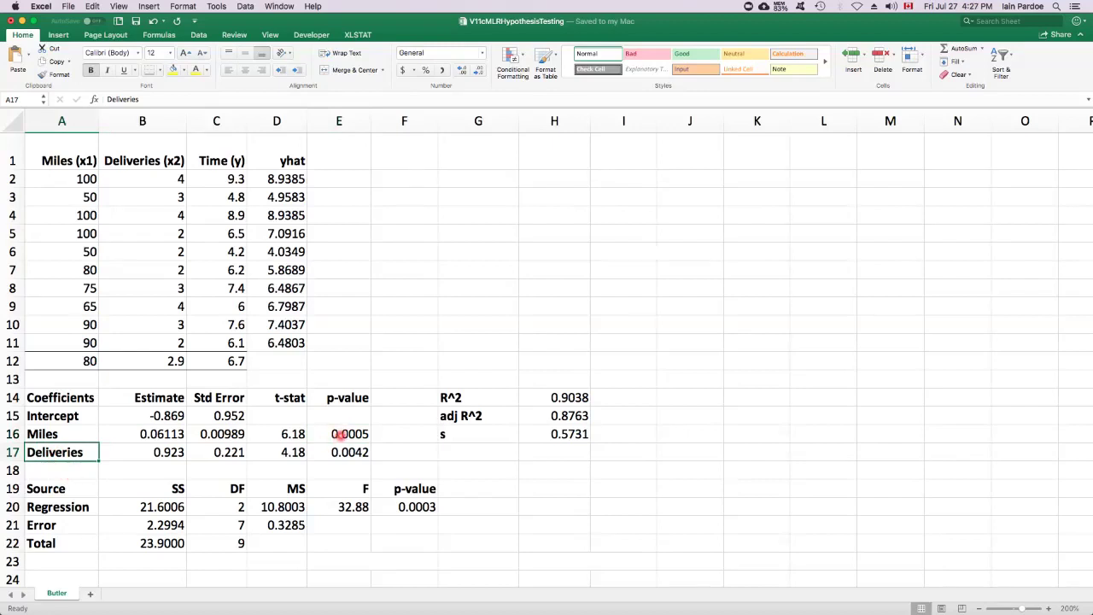
left_click(341, 434)
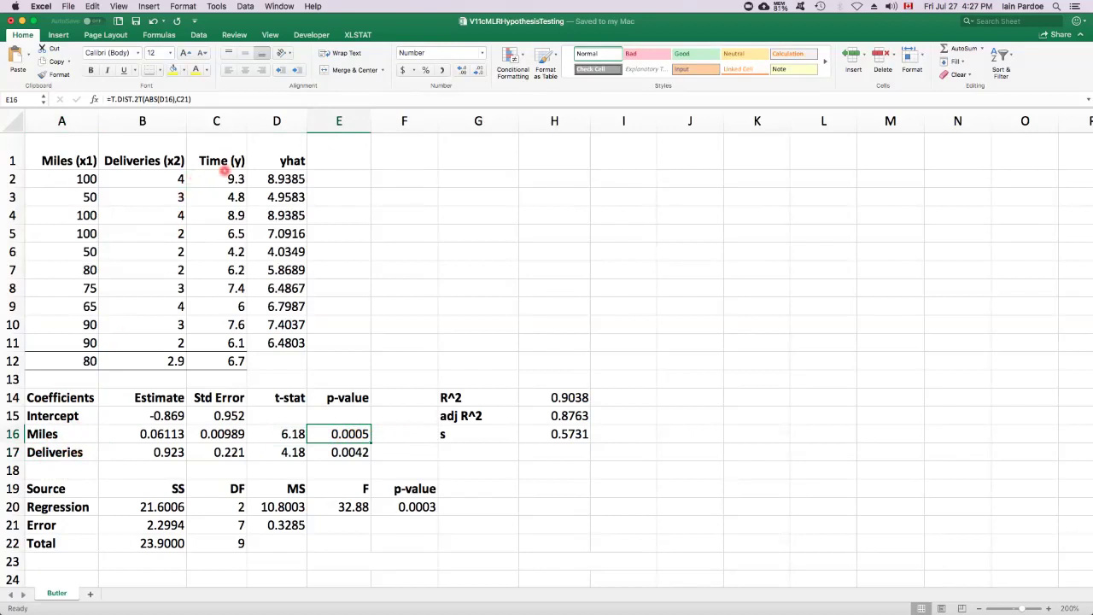
left_click(295, 454)
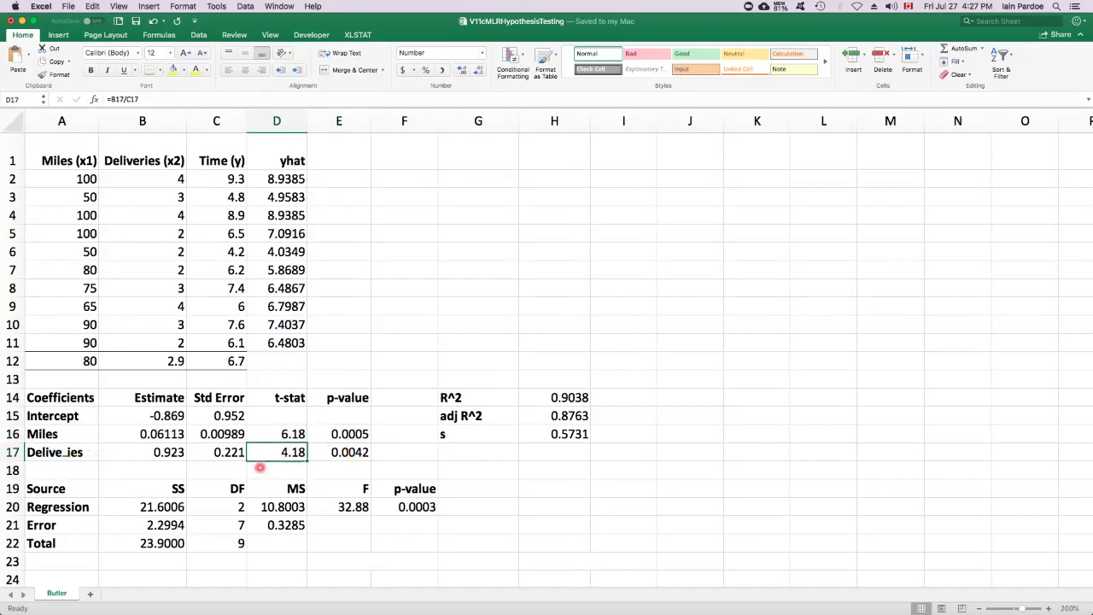
double_click(276, 455)
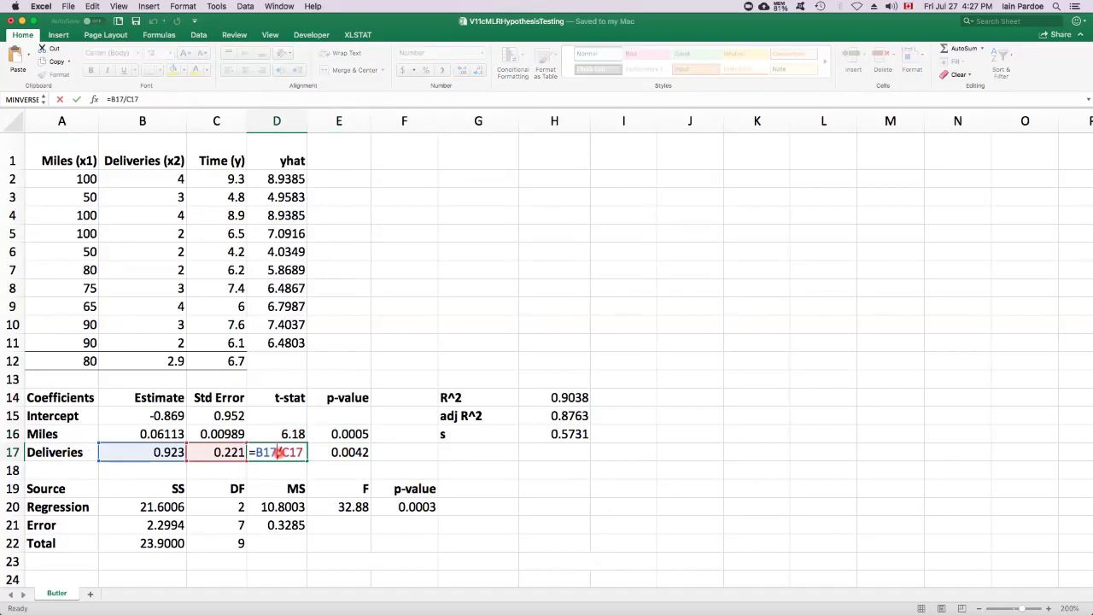
key("Escape")
left_click(340, 450)
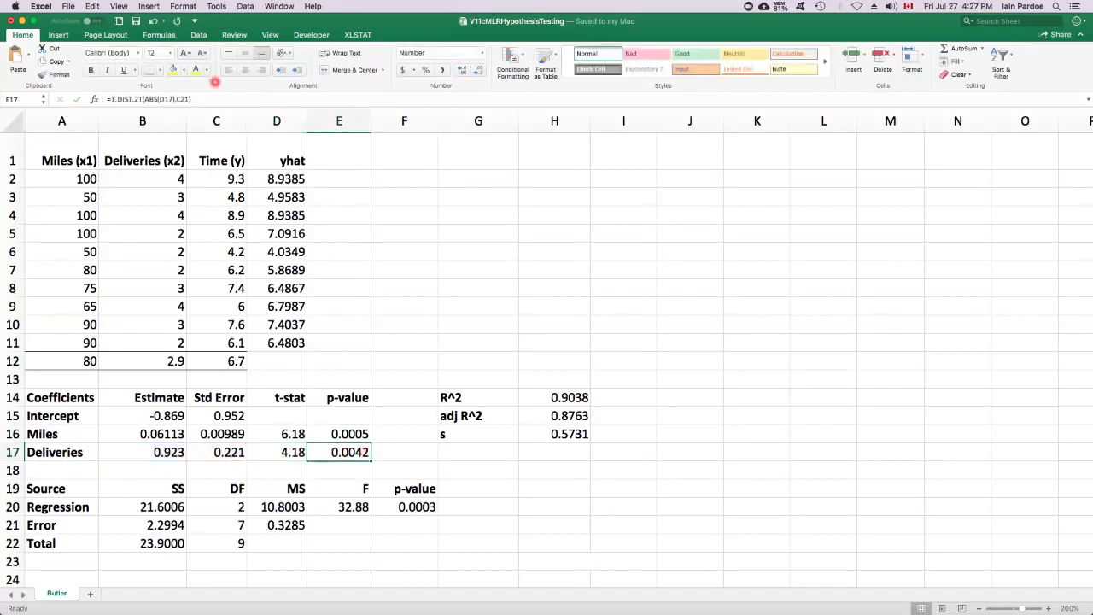
left_click(210, 99)
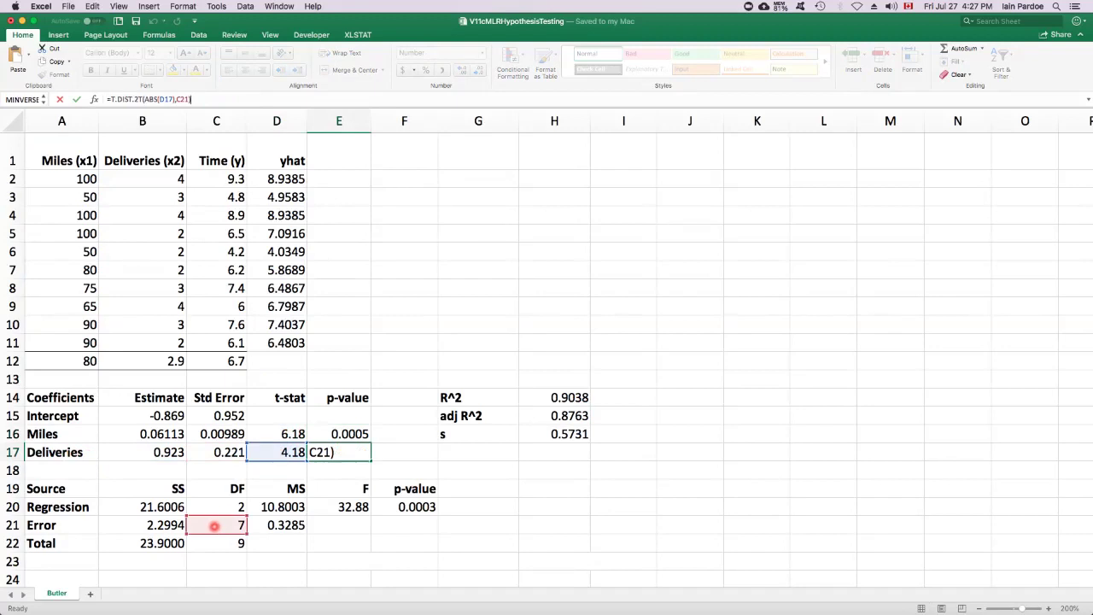
key("Return")
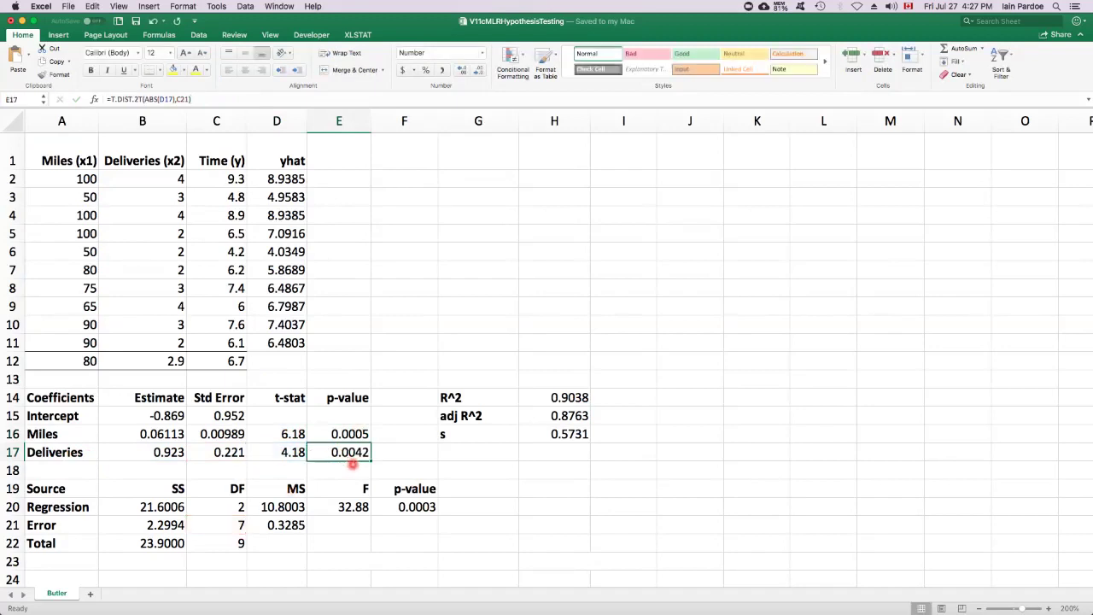
left_click(287, 455)
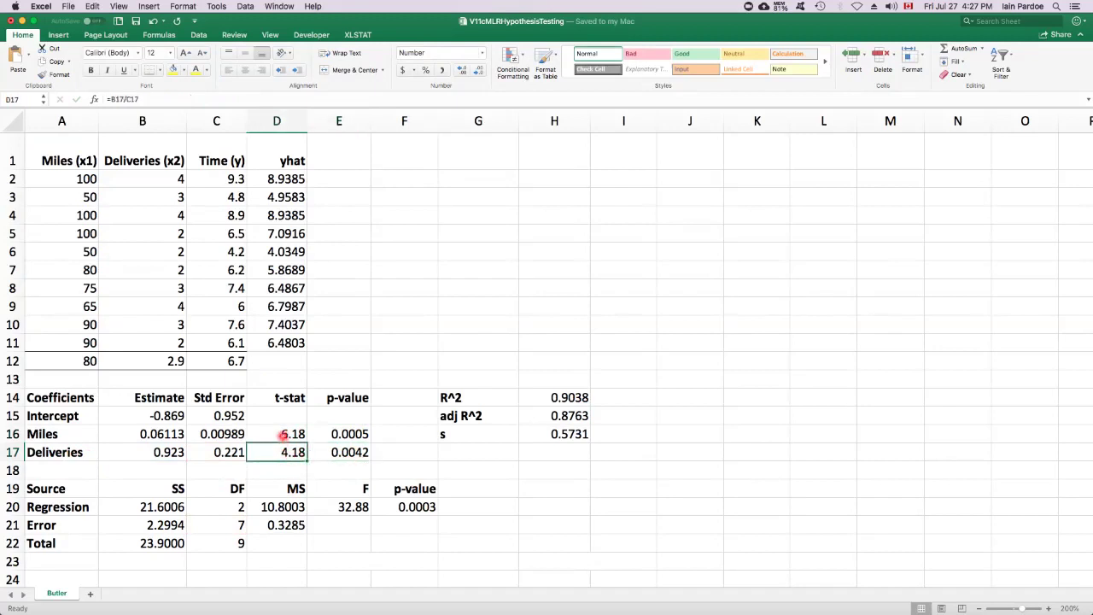
left_click(283, 438)
left_click(341, 454)
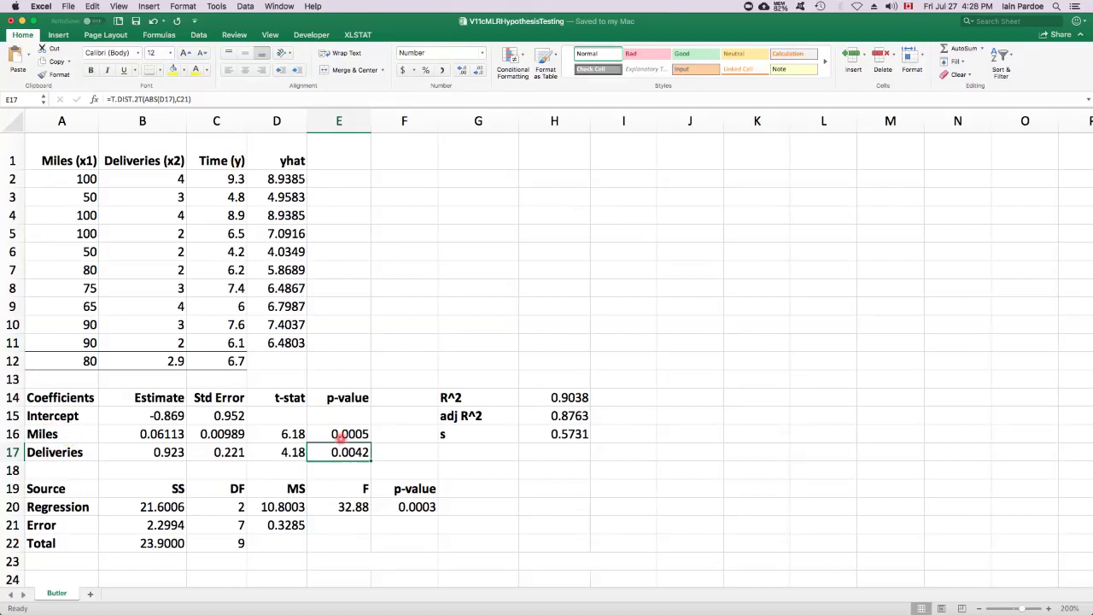
left_click_drag(345, 434, 348, 452)
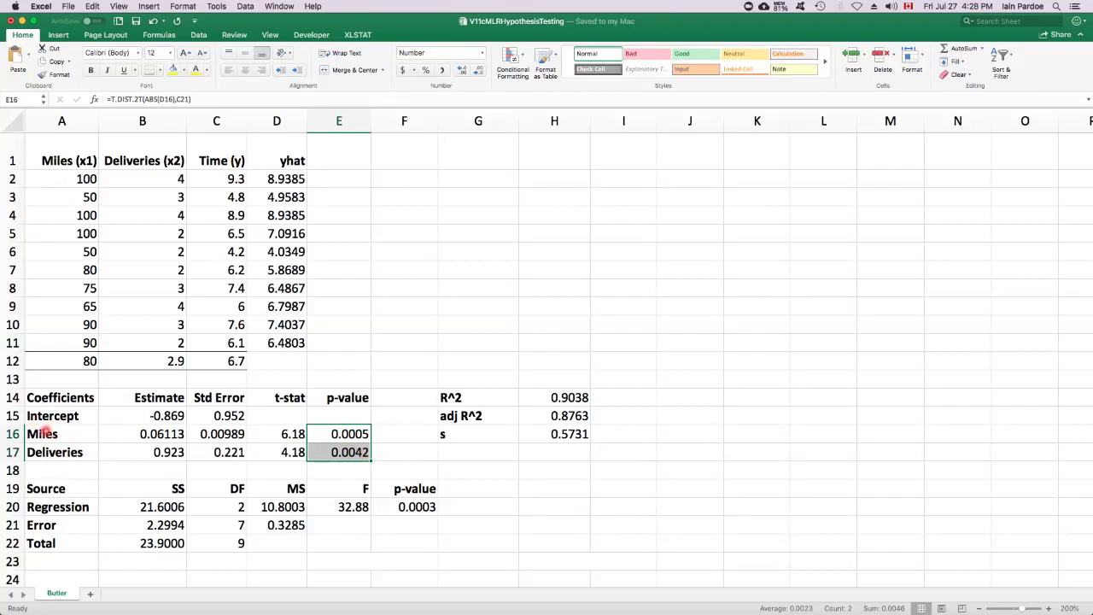
left_click_drag(50, 433, 112, 456)
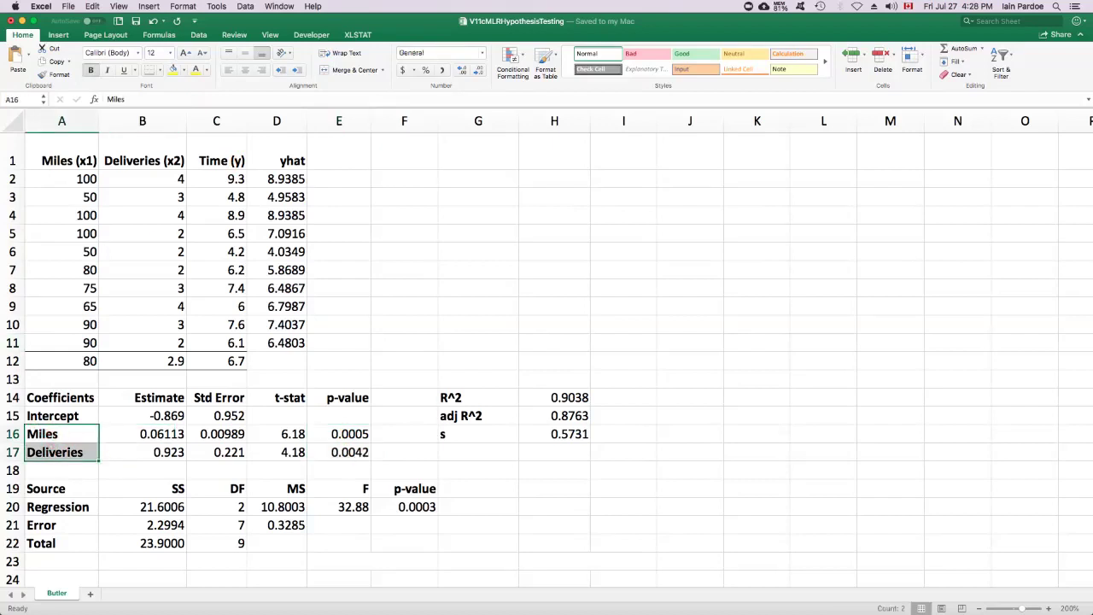
left_click(220, 160)
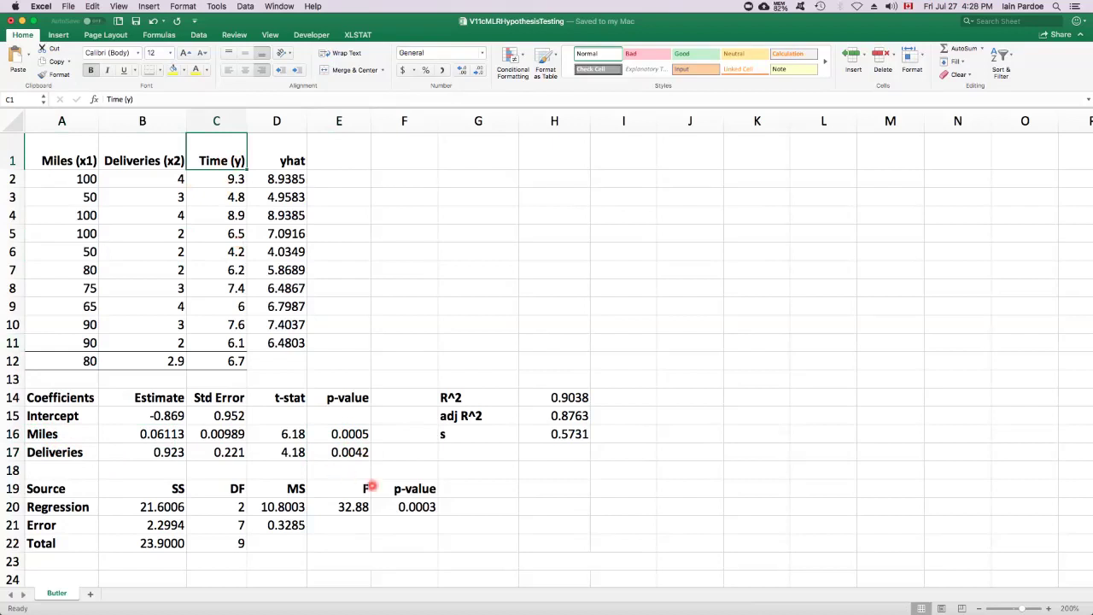
left_click(410, 508)
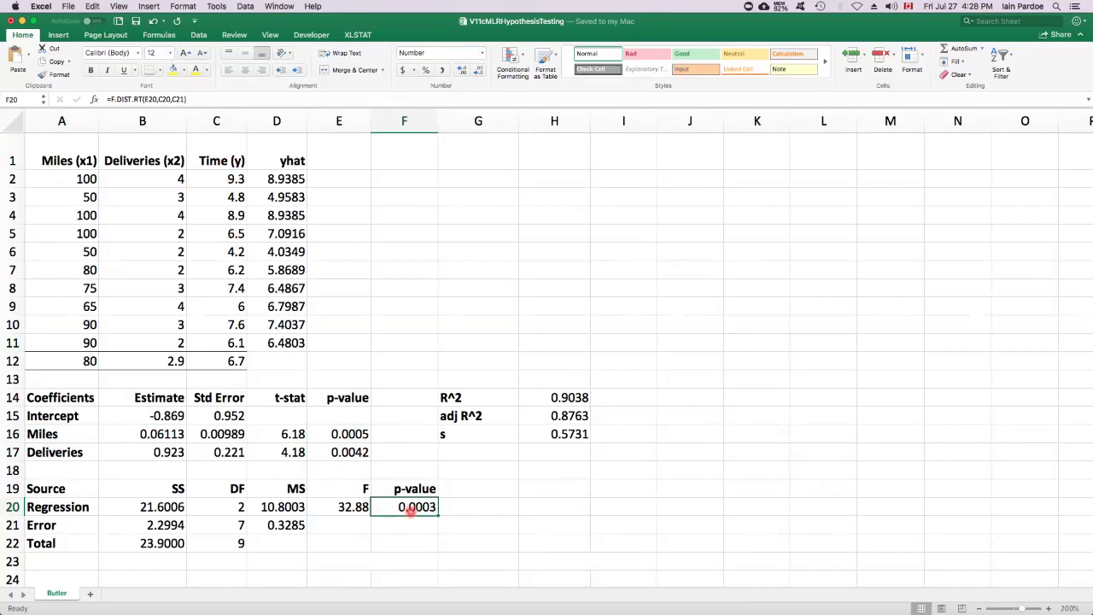
left_click_drag(88, 431, 68, 445)
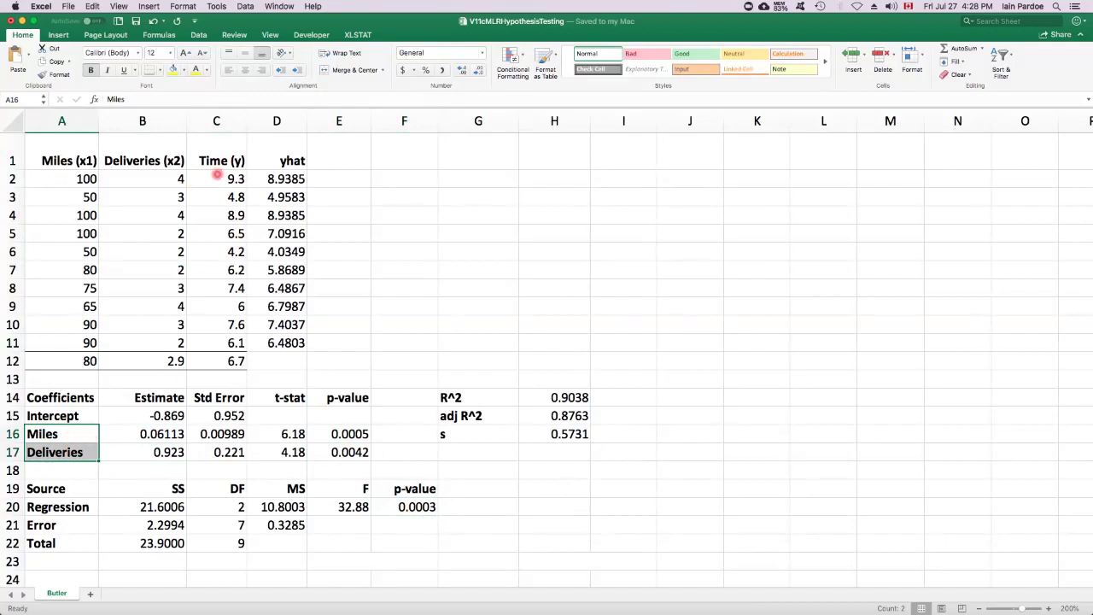
left_click_drag(318, 432, 333, 451)
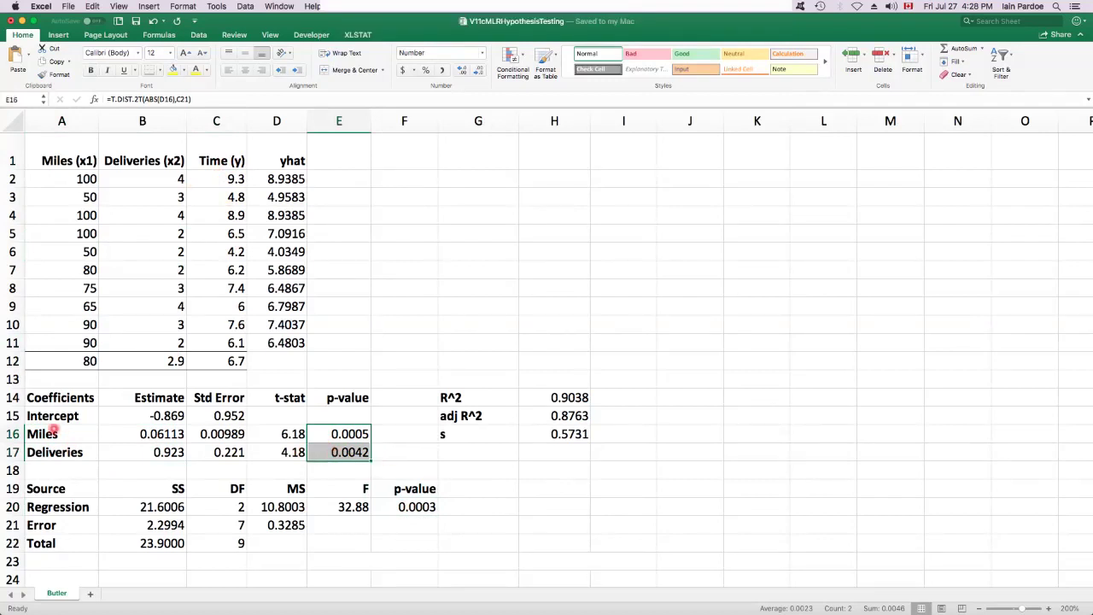
left_click(350, 435)
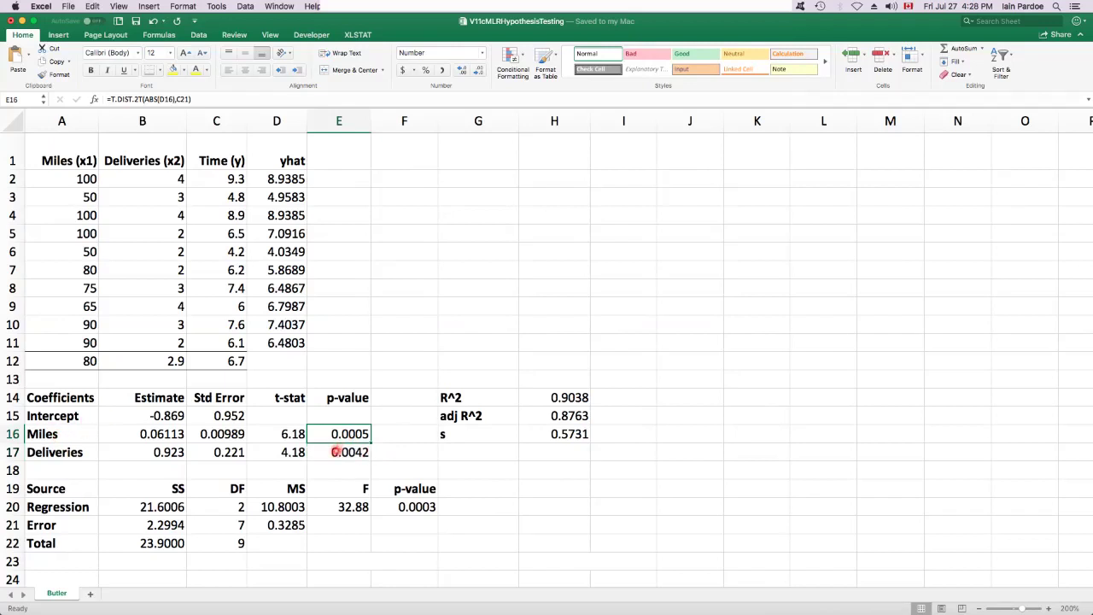
left_click(341, 450)
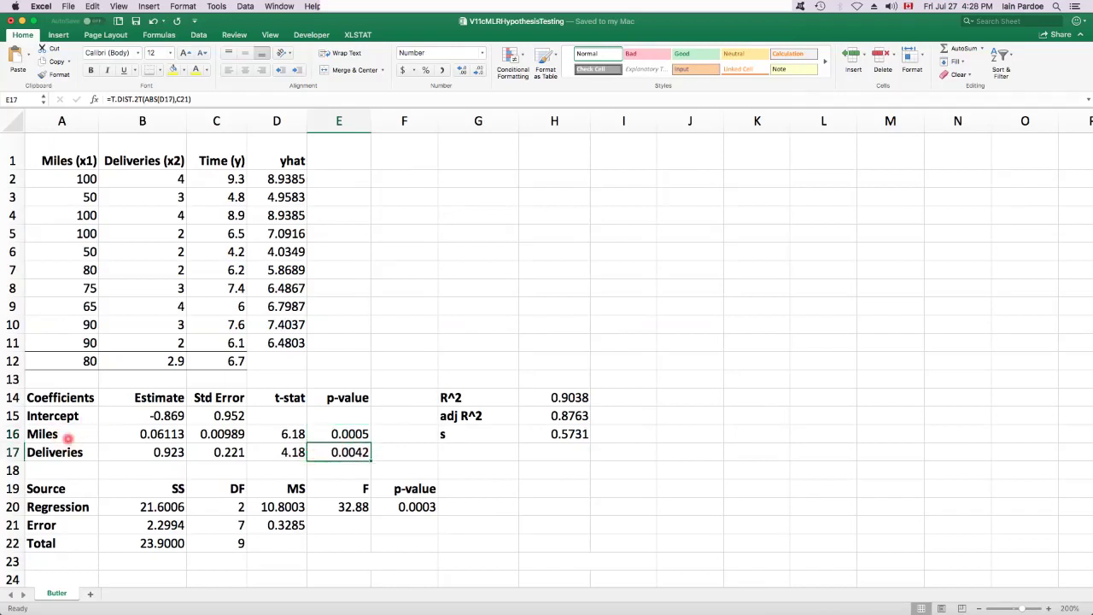
mouse_move(68, 436)
left_mouse_down()
mouse_move(81, 434)
mouse_move(69, 453)
left_mouse_up()
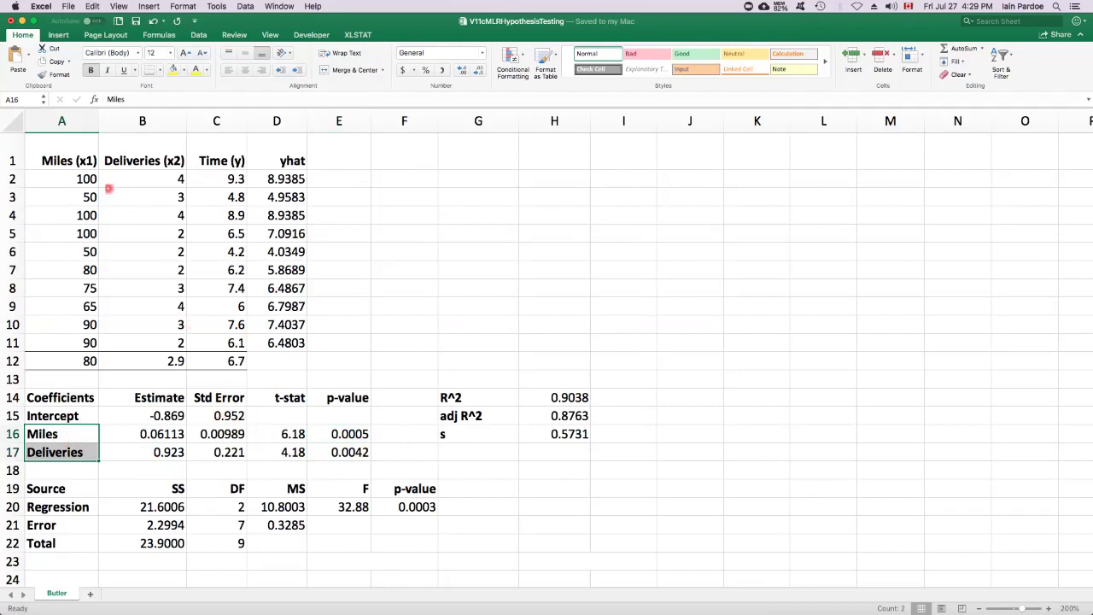
left_click(73, 153)
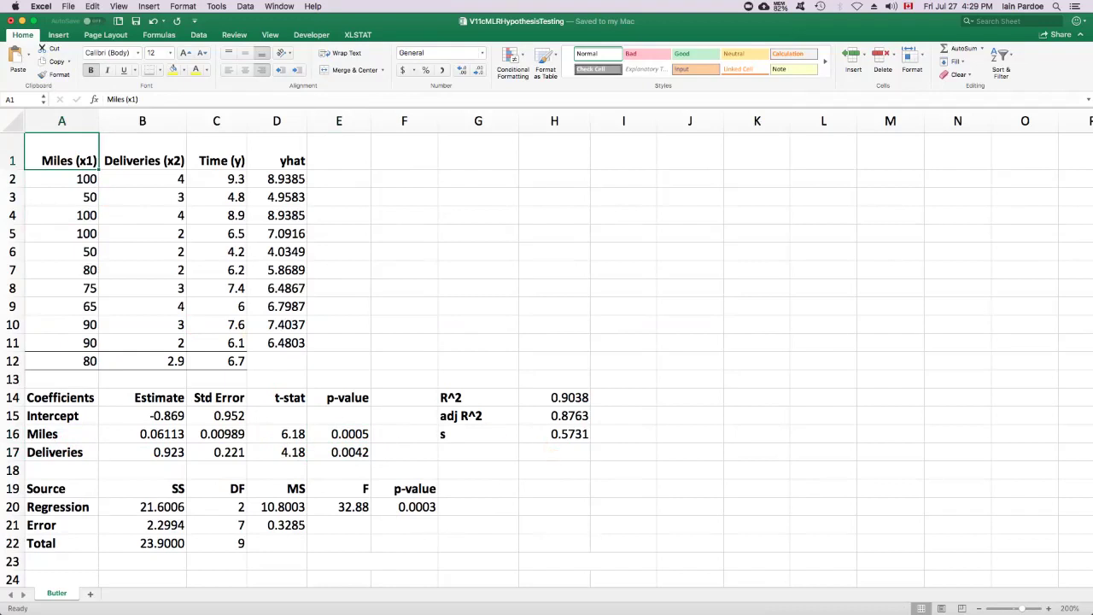
left_click_drag(216, 420, 220, 434)
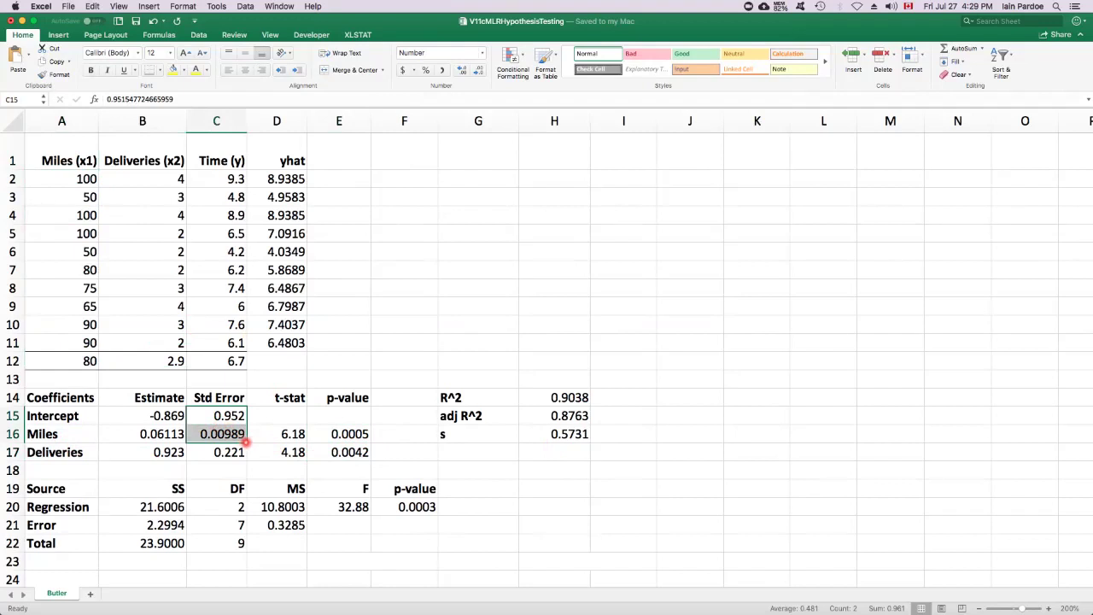
left_click(560, 433)
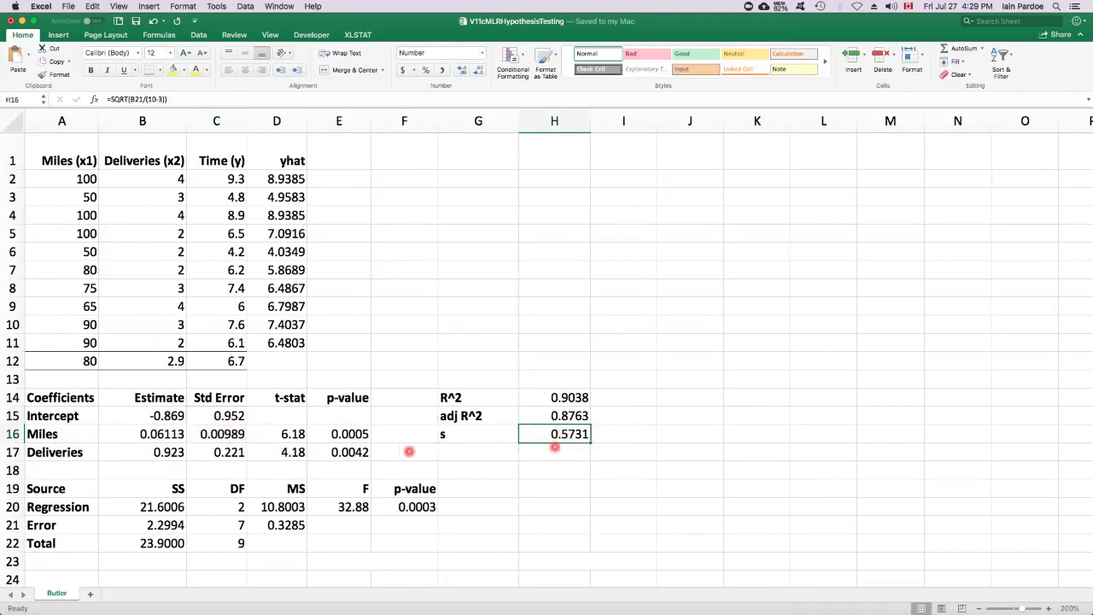
key("F2")
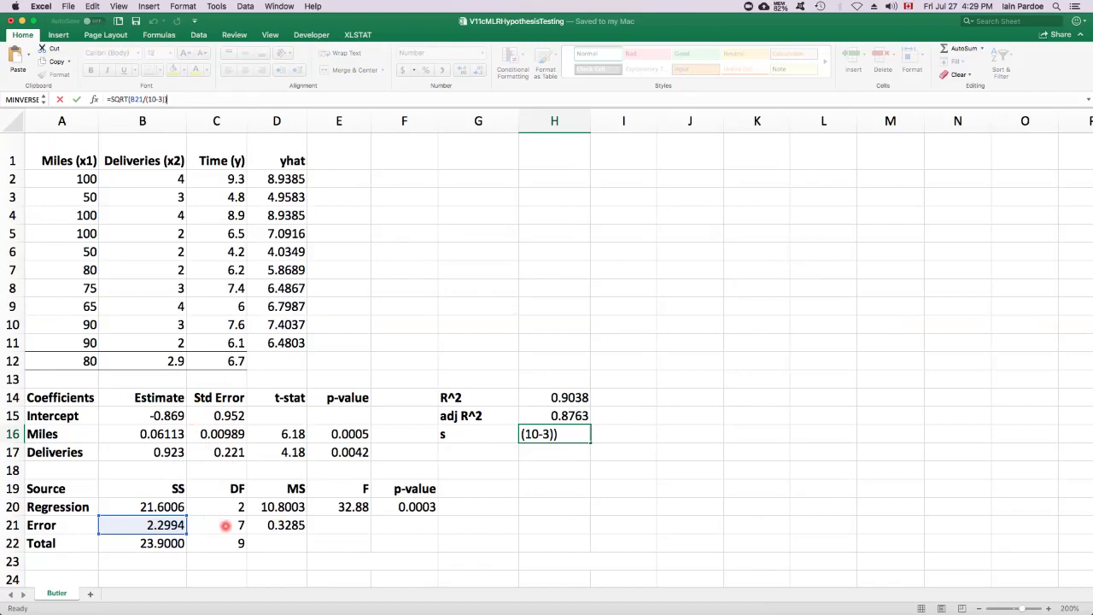
key("Return")
key("Up")
key("Left")
key("Left")
key("Left")
key("Left")
key("Left")
key("Left")
key("Left")
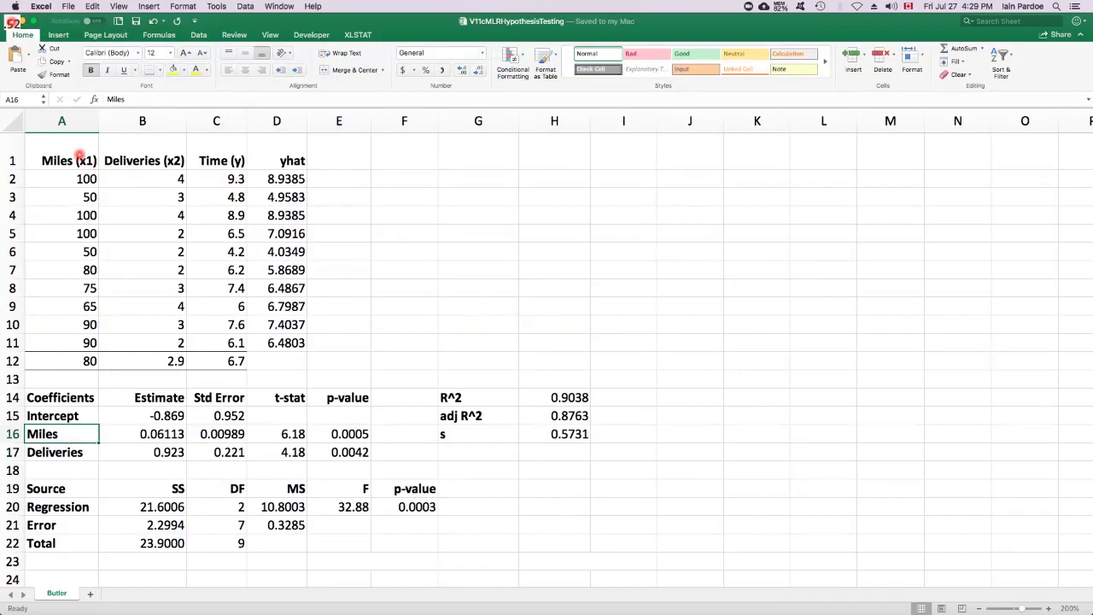
left_click(79, 157)
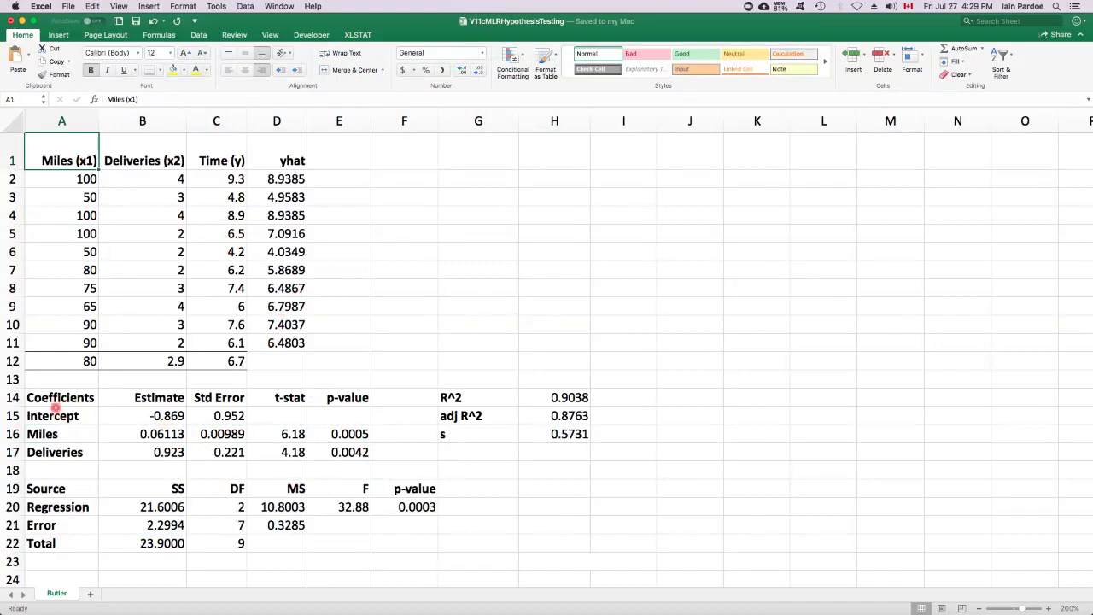
left_click_drag(53, 398, 321, 448)
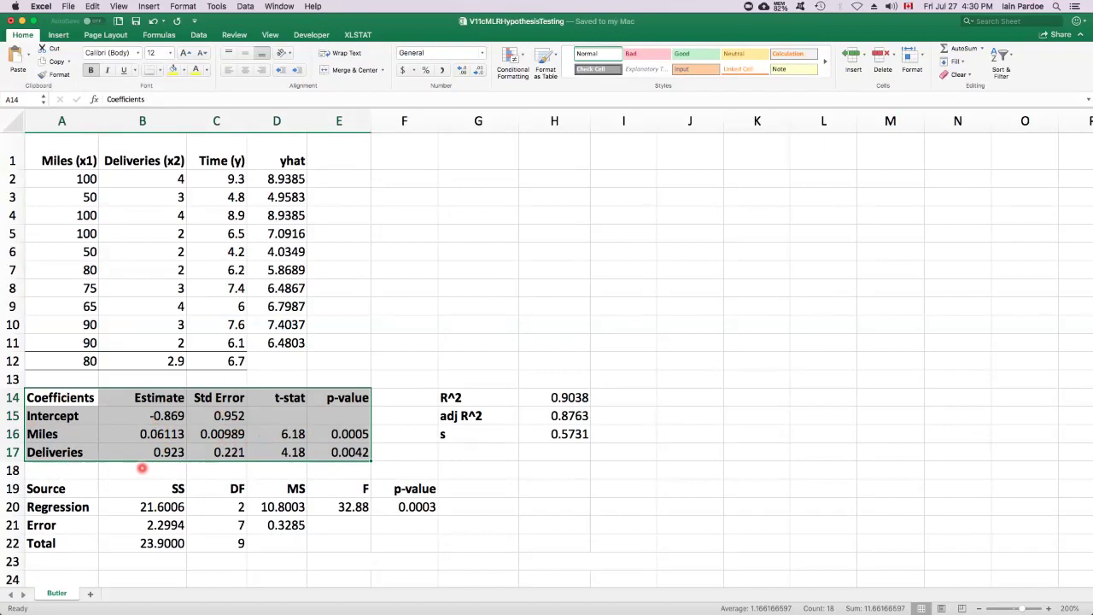
left_click_drag(135, 469, 353, 470)
left_click(289, 469)
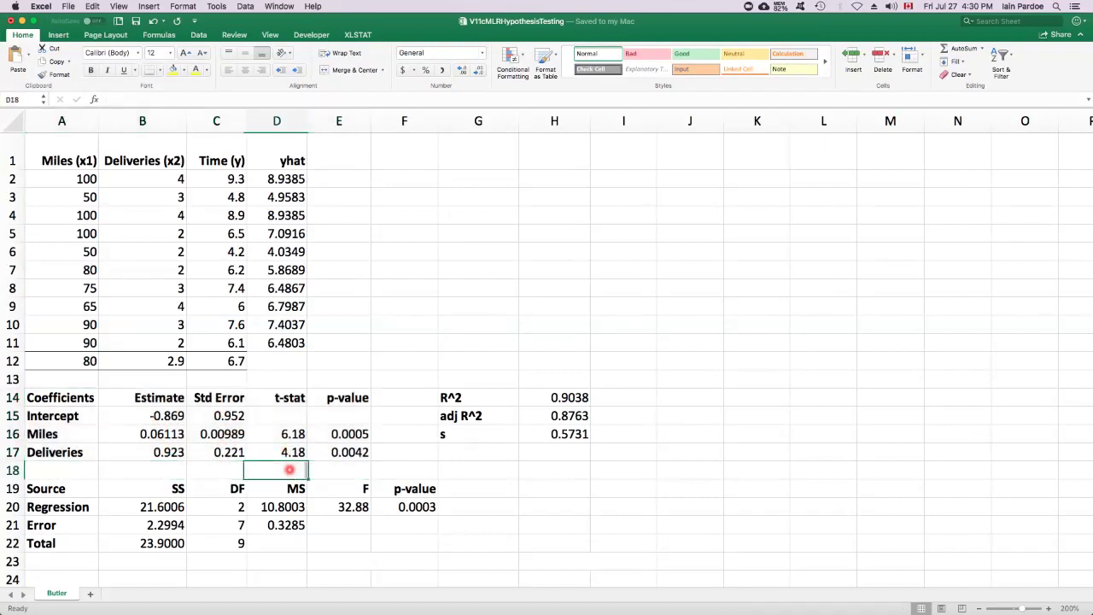
left_click(345, 471)
left_click(365, 471)
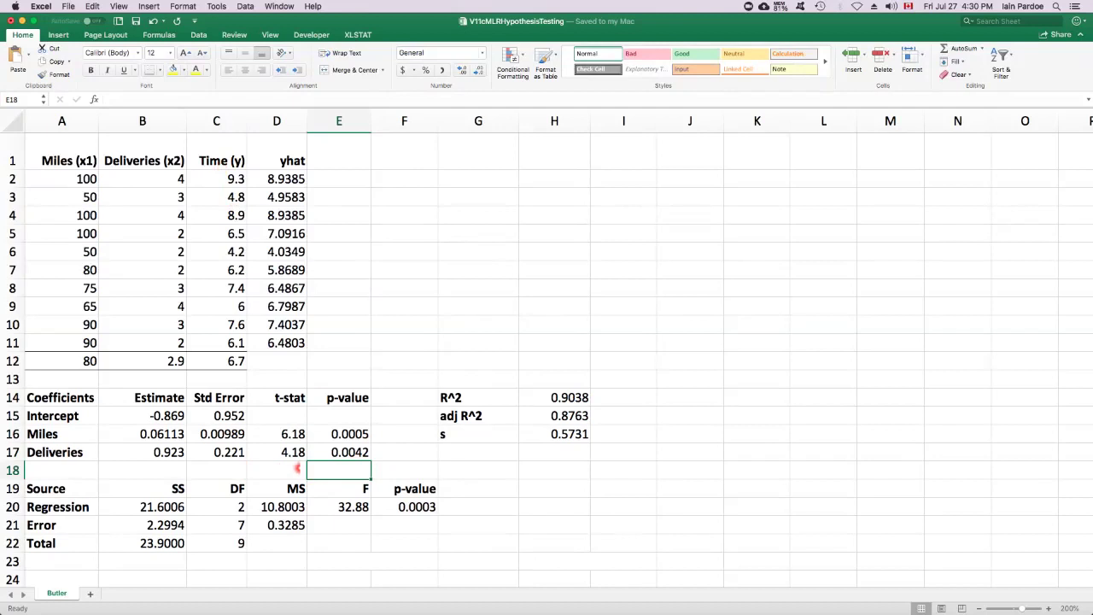
left_click_drag(337, 434, 346, 452)
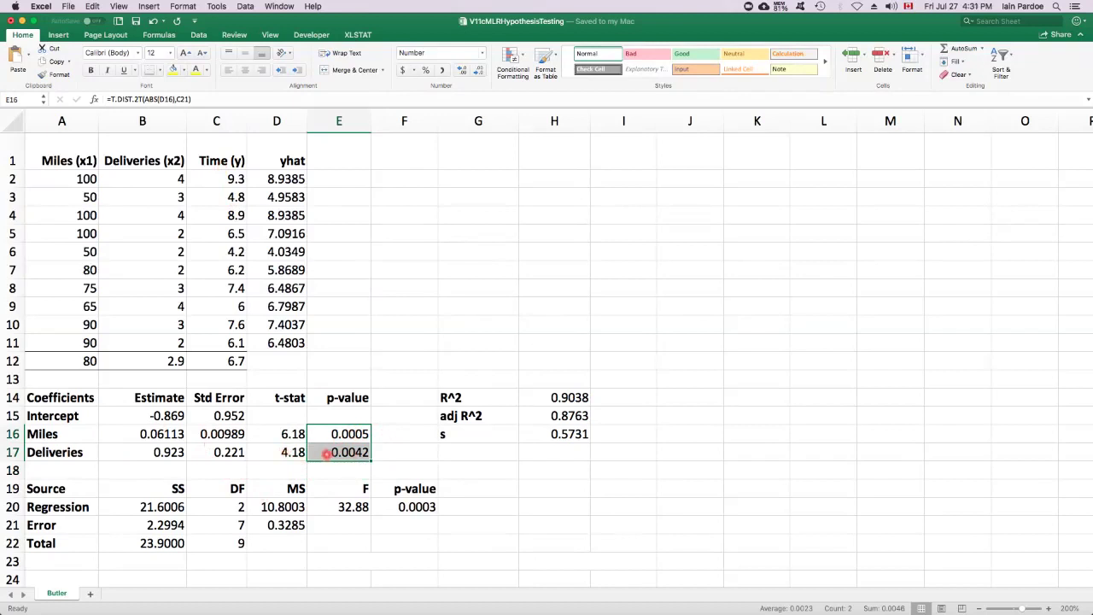
left_click(77, 450)
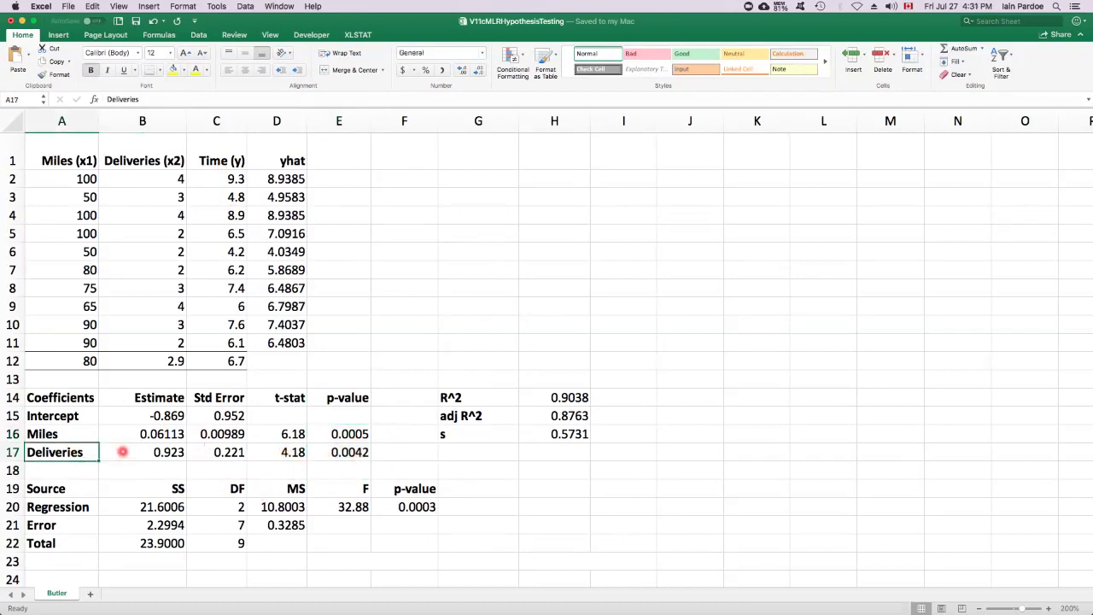
left_click(68, 155)
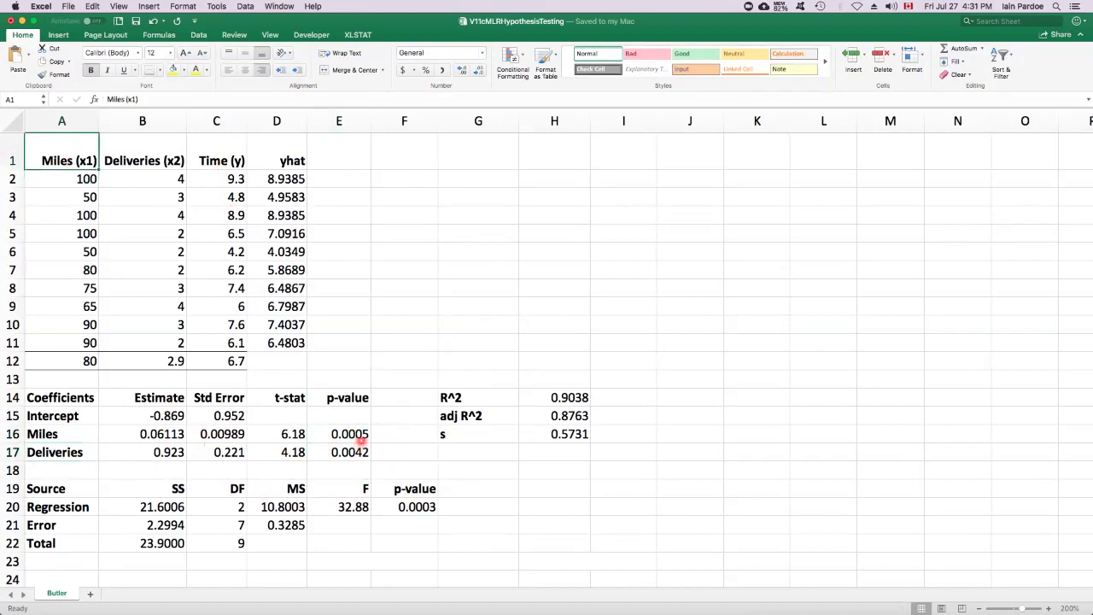
Run XLSTAT Linear regression with Time (C1:C11) as Y and Miles, Deliveries (A1:B11) as X
left_click(359, 34)
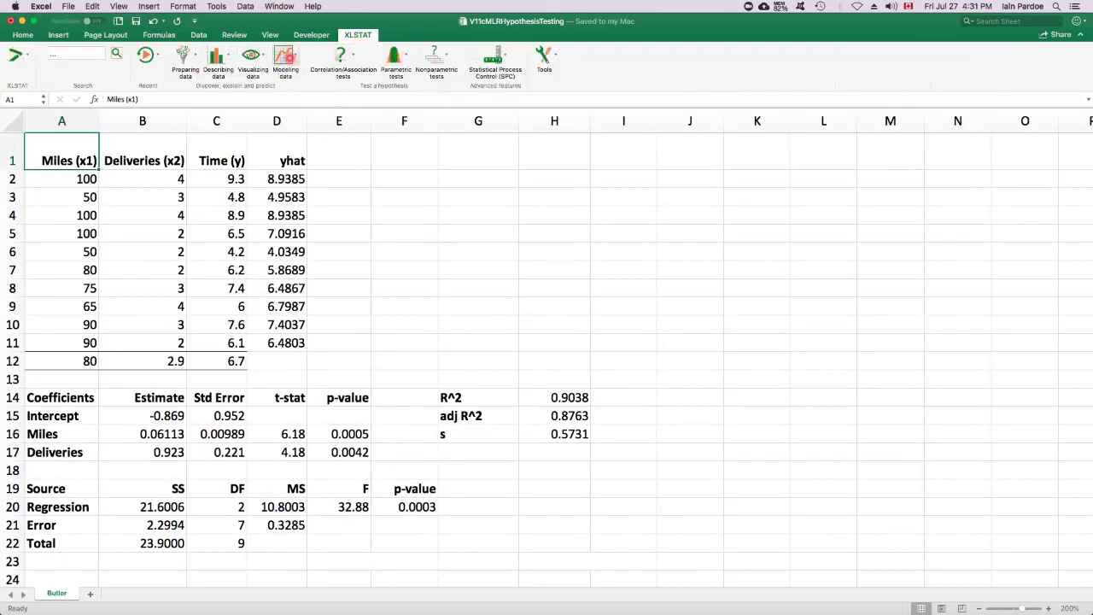
left_click(283, 56)
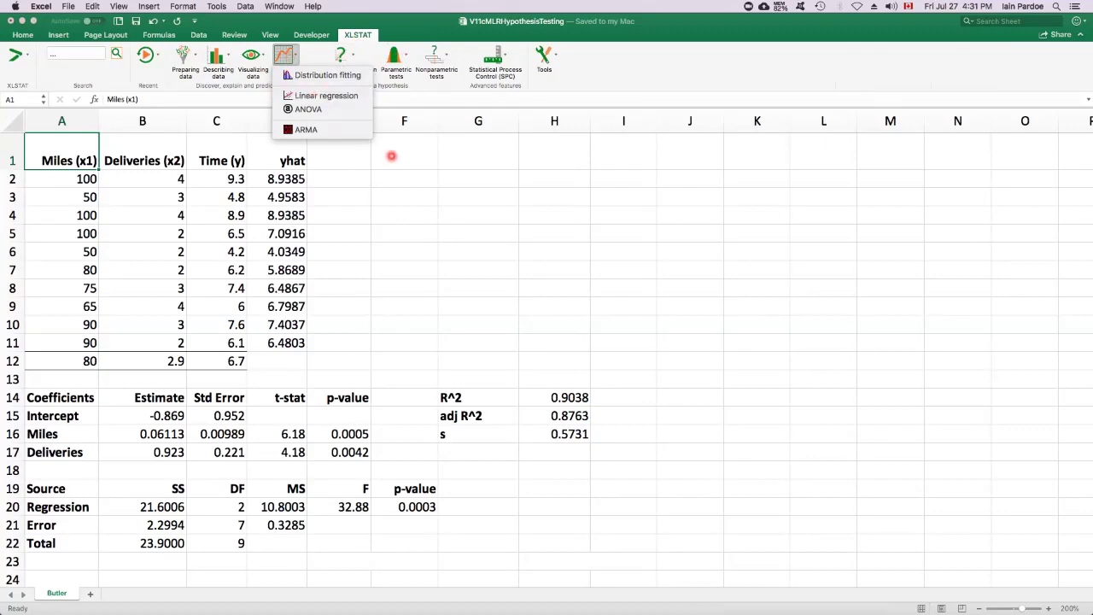
left_click(391, 156)
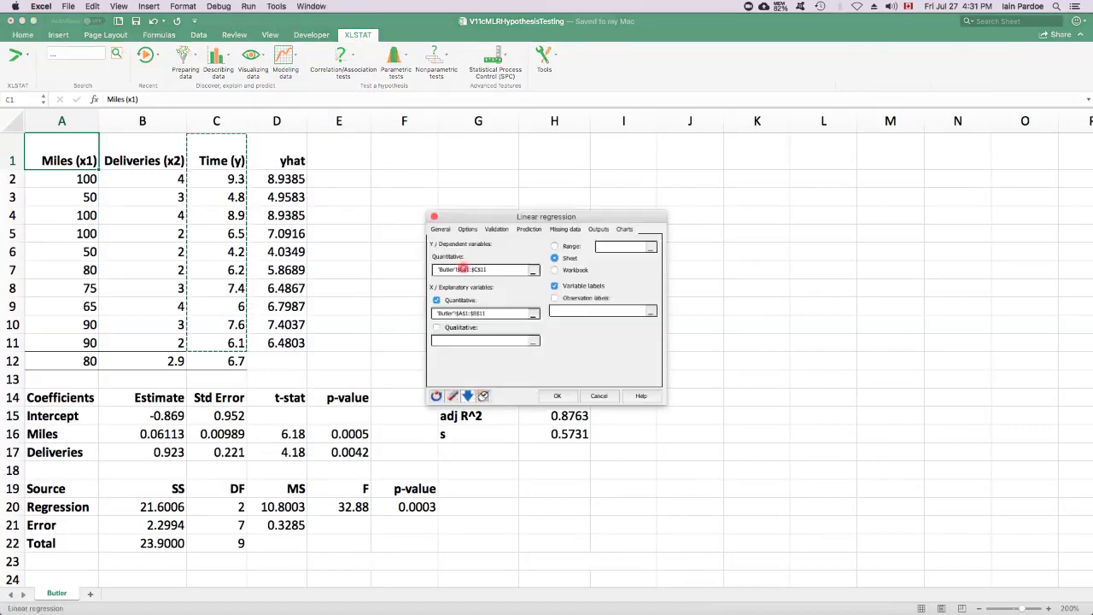
left_click(554, 416)
left_click(557, 395)
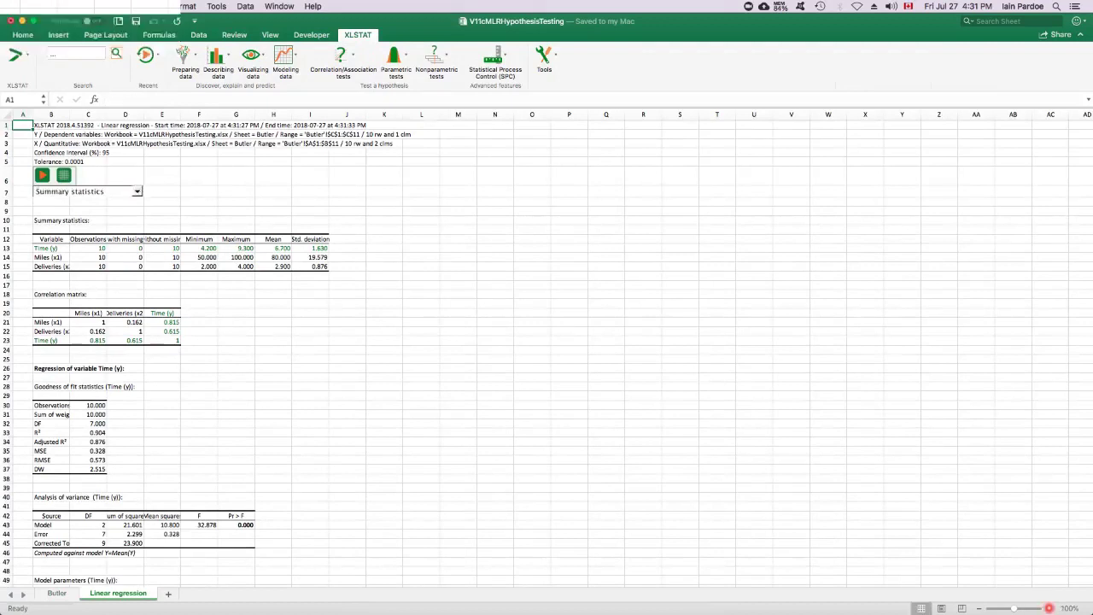
Zoom into the regression output, then show Butler's F statistic in E20 as 32.878
left_click(1049, 608)
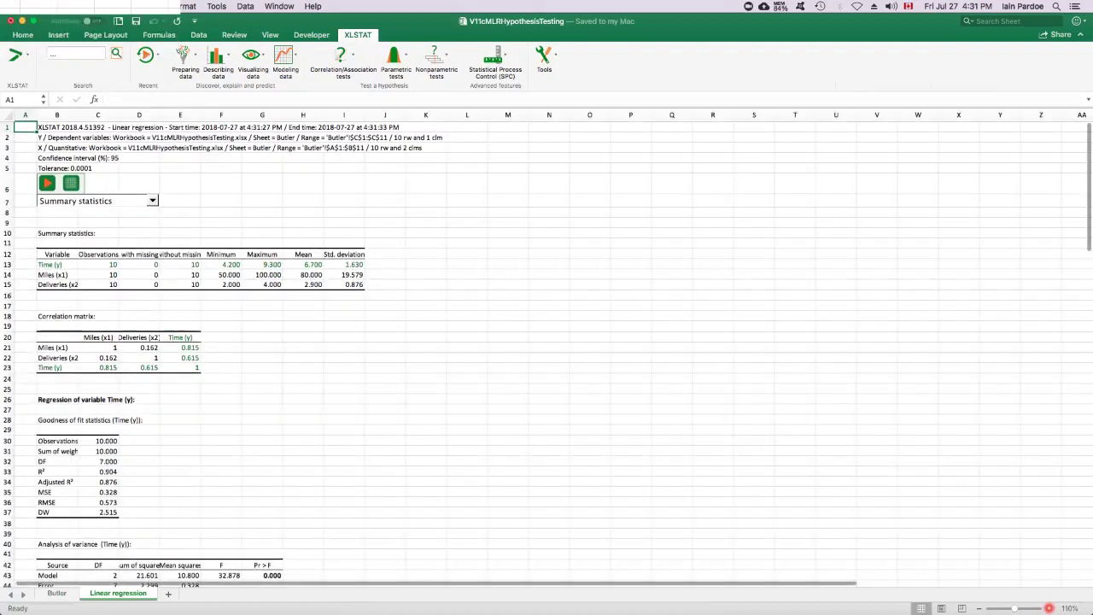
left_click(1049, 608)
left_click(1050, 608)
left_click(1050, 608)
left_click(1050, 608)
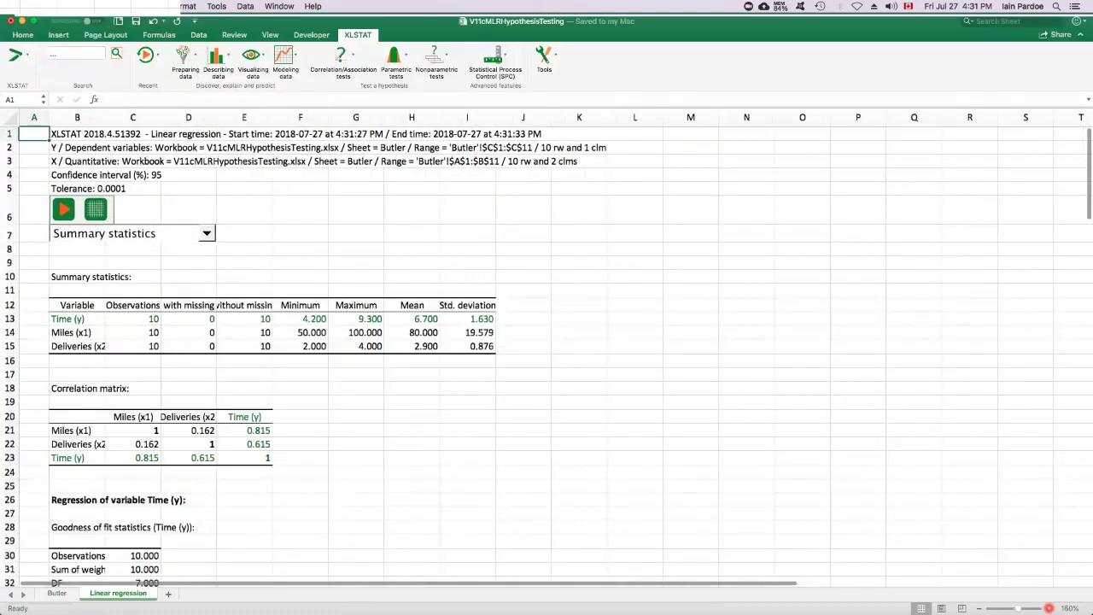
scroll(312, 393, "down", 10)
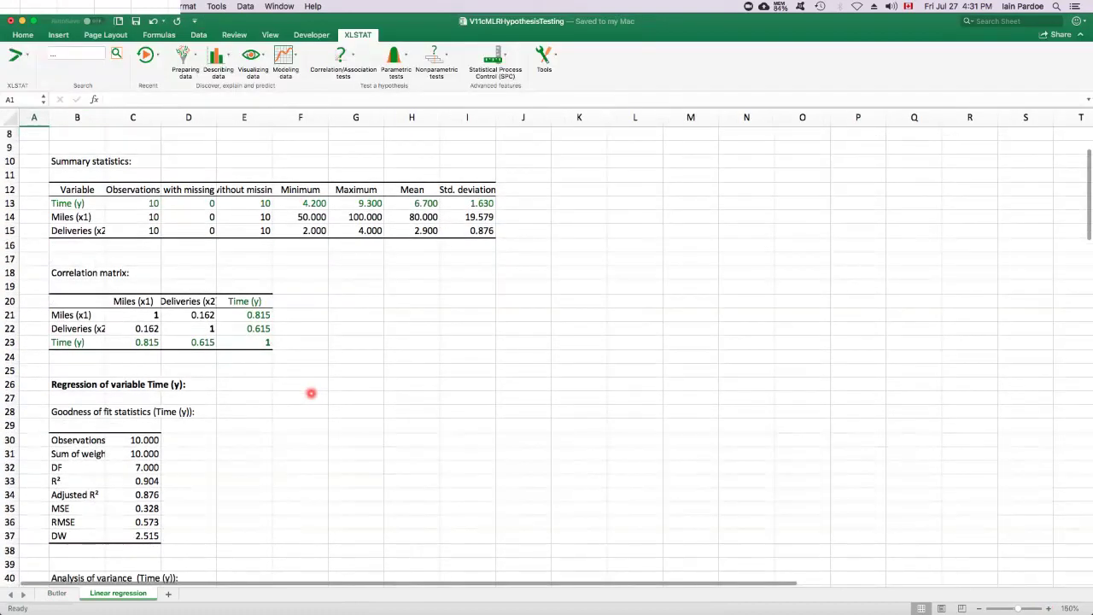
scroll(311, 393, "down", 3)
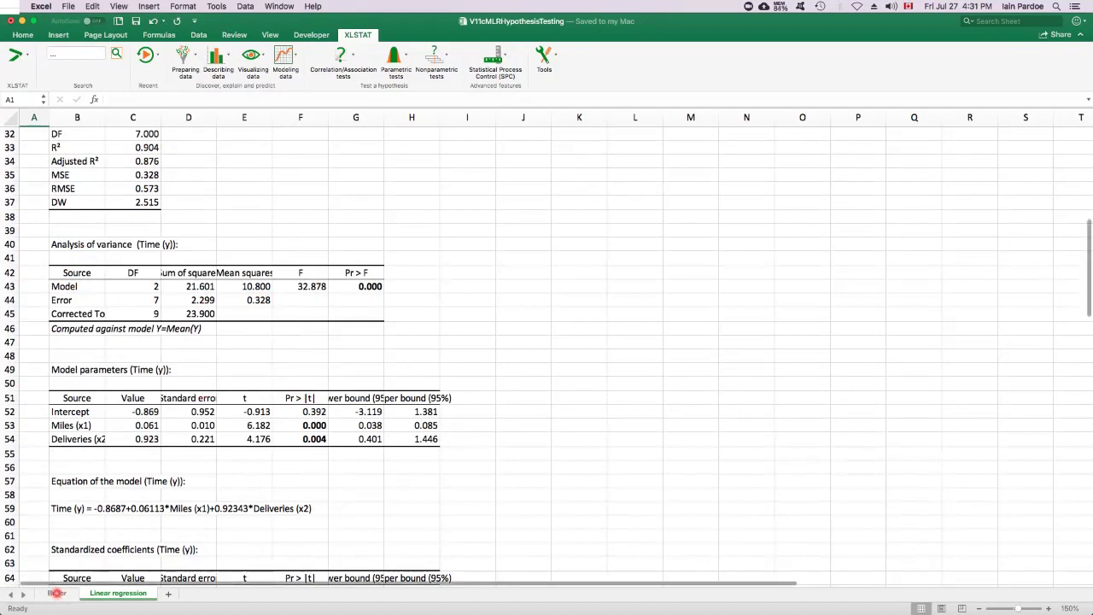
left_click(56, 593)
left_click(350, 508)
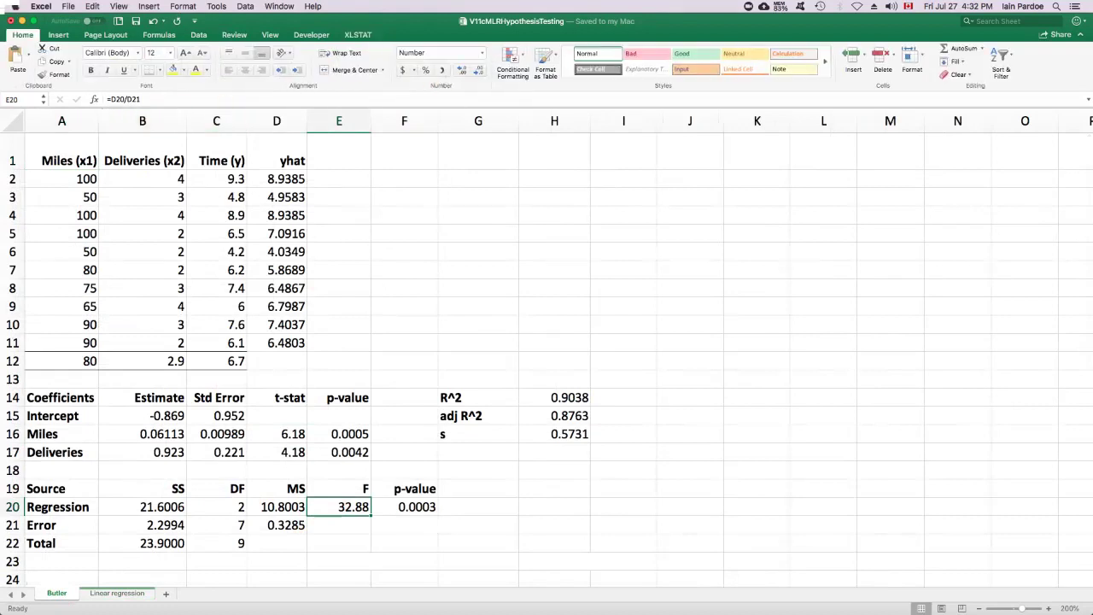
left_click(462, 70)
Widen the output's Pr > F in G43 to 0.0003 and compare with Butler's F20 p-value
left_click(117, 593)
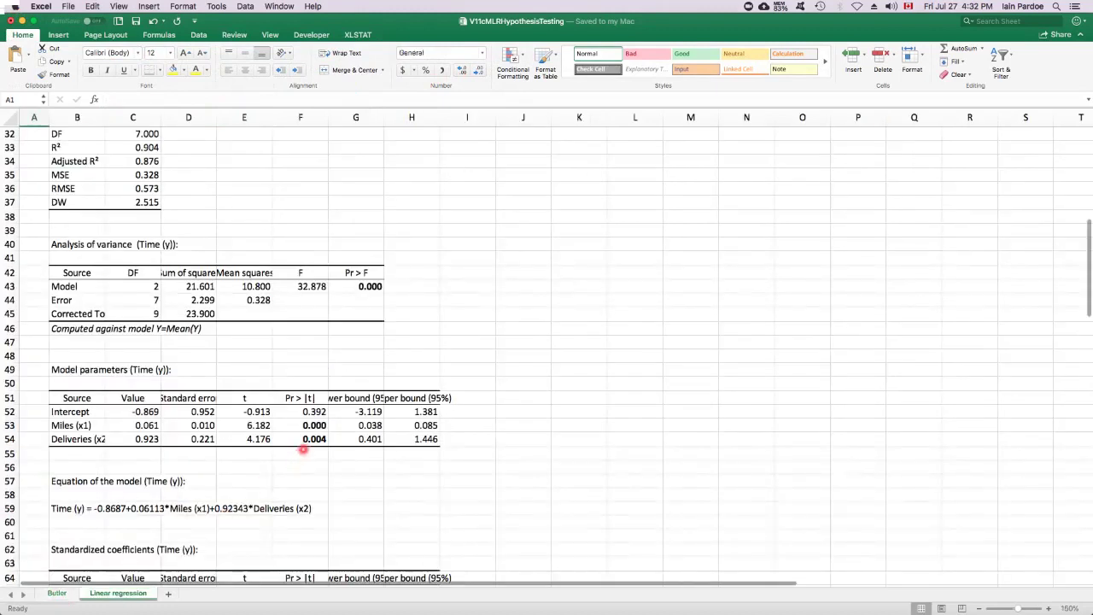
left_click(369, 288)
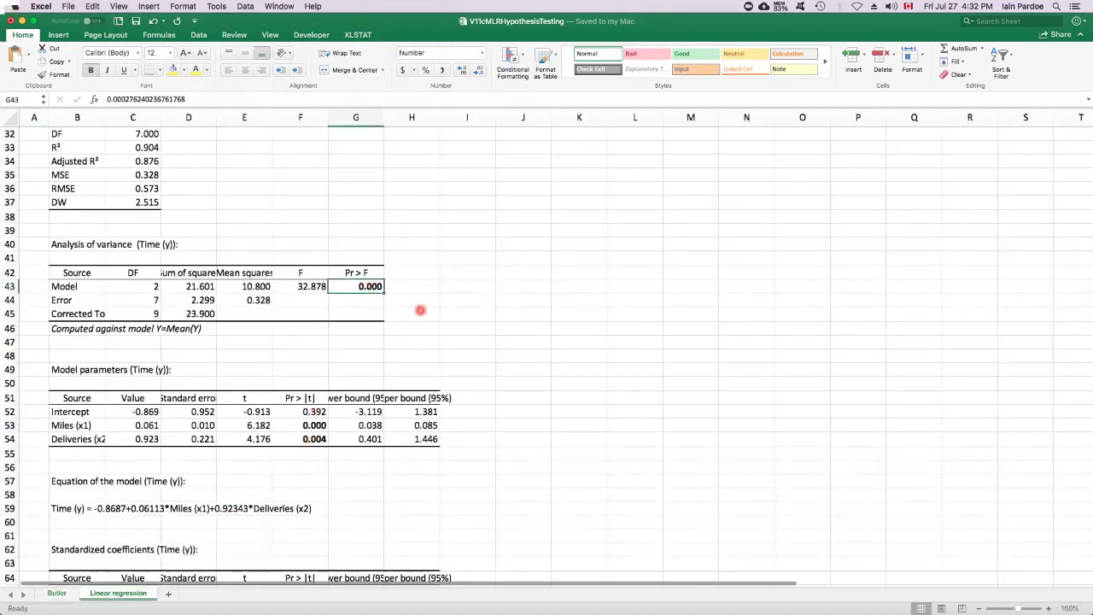
left_click(50, 75)
left_click(56, 593)
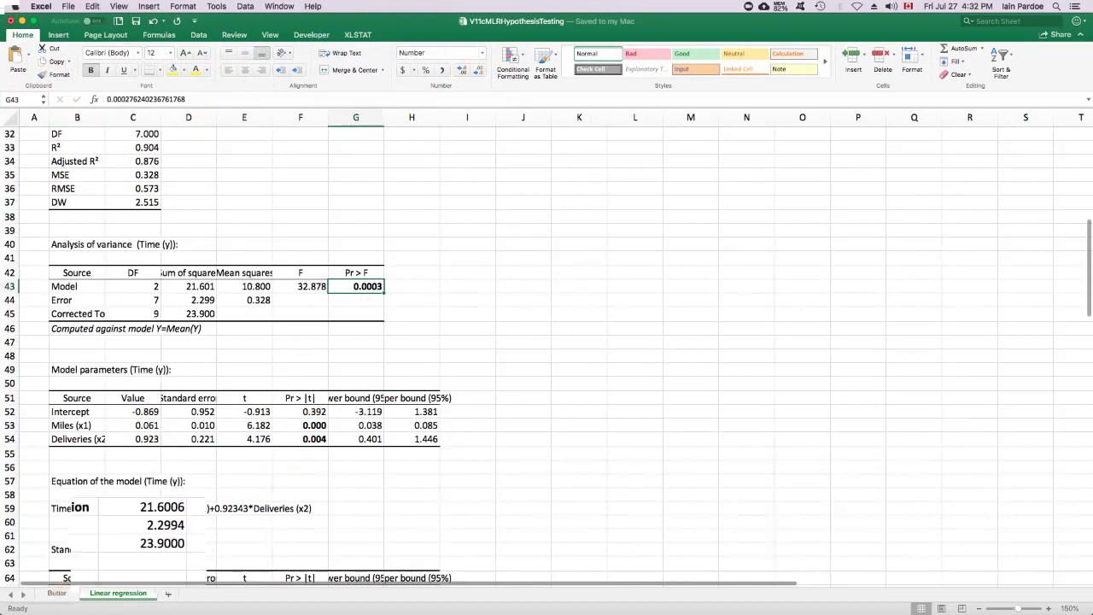
left_click(408, 509)
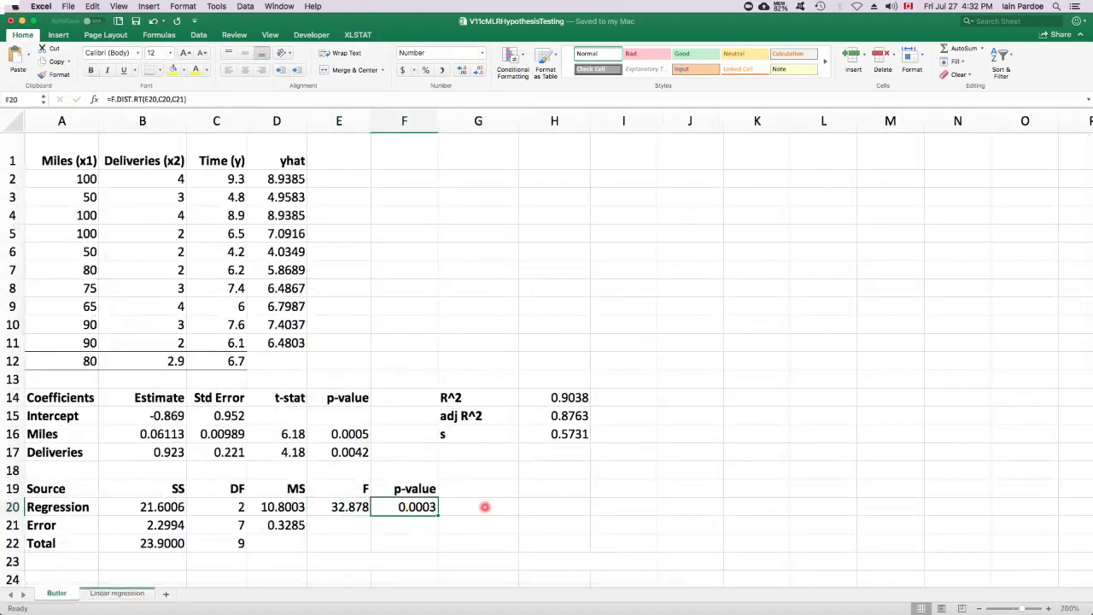
Locate the output's Miles and Deliveries t values, 6.182 and 4.176
left_click(117, 593)
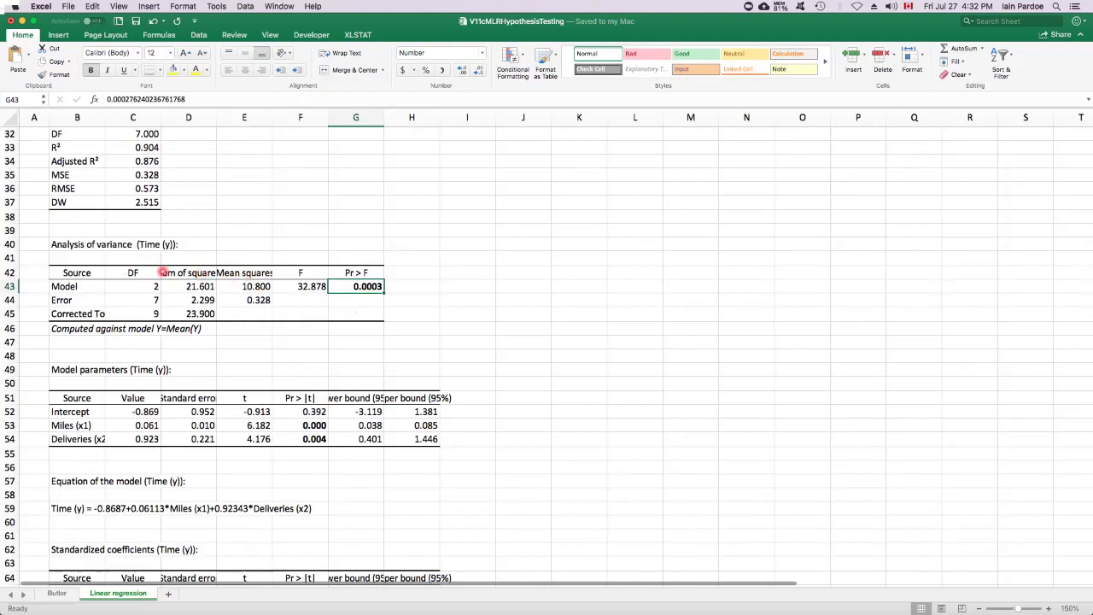
scroll(139, 373, "down", 2)
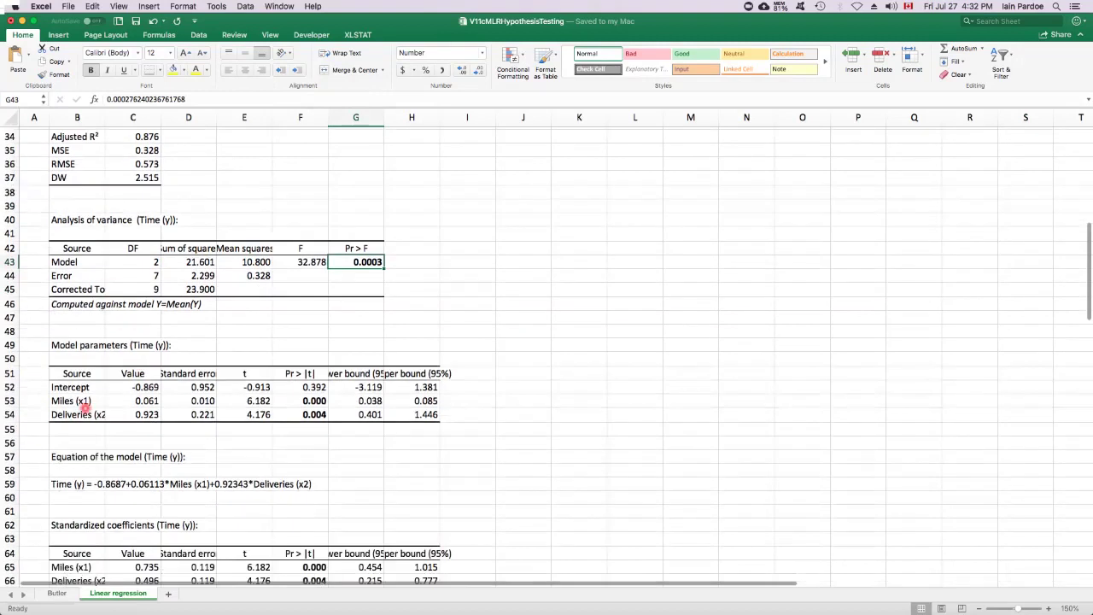
left_click_drag(69, 401, 79, 414)
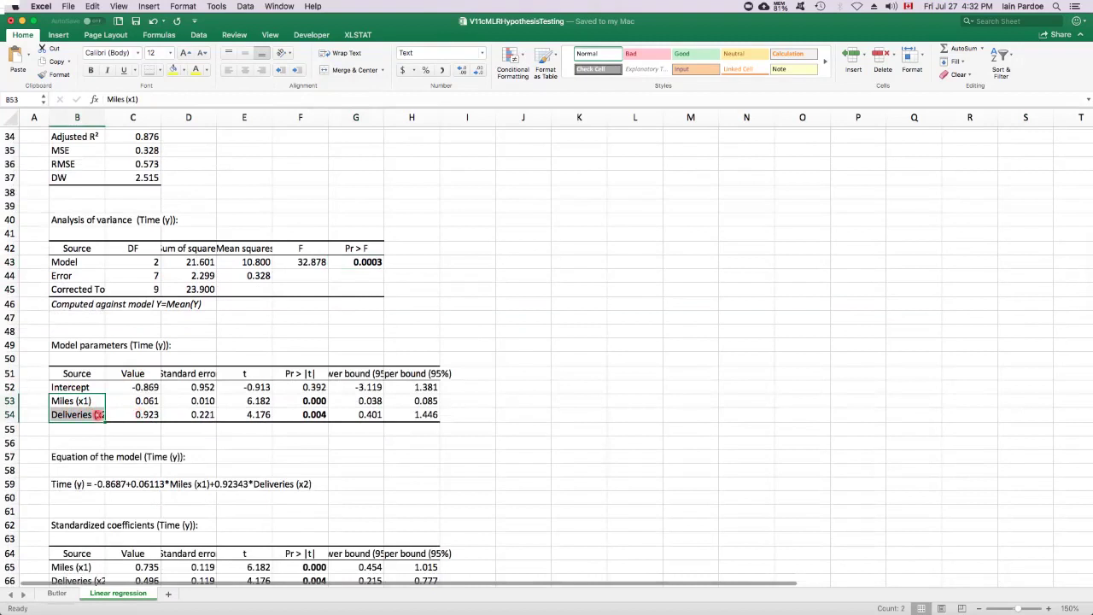
left_click_drag(258, 401, 259, 414)
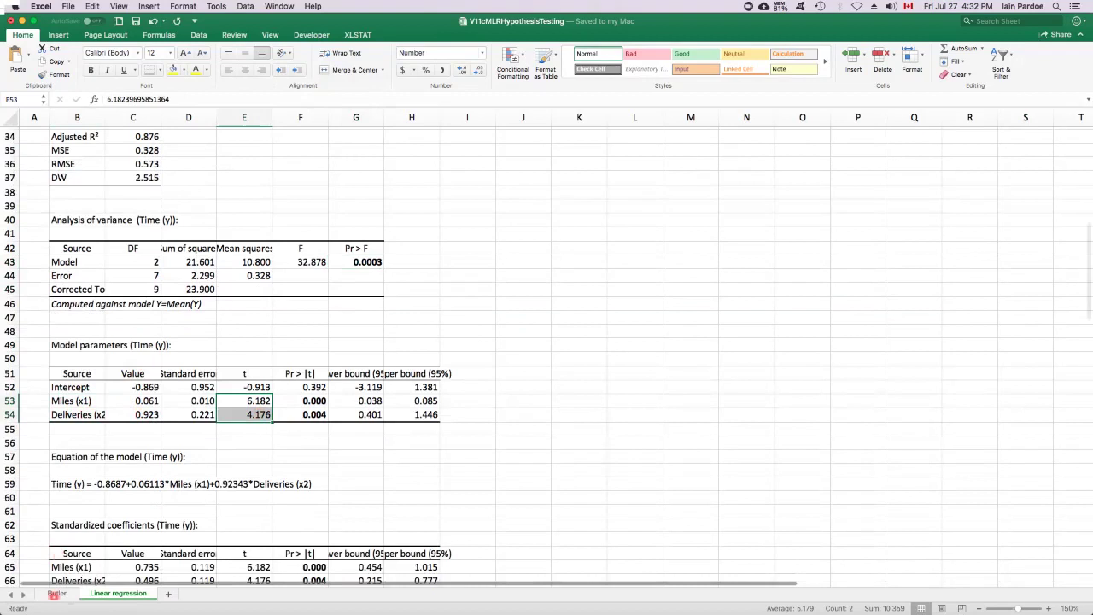
Show Butler's t-statistics in D16:D17 with three decimals
left_click(56, 592)
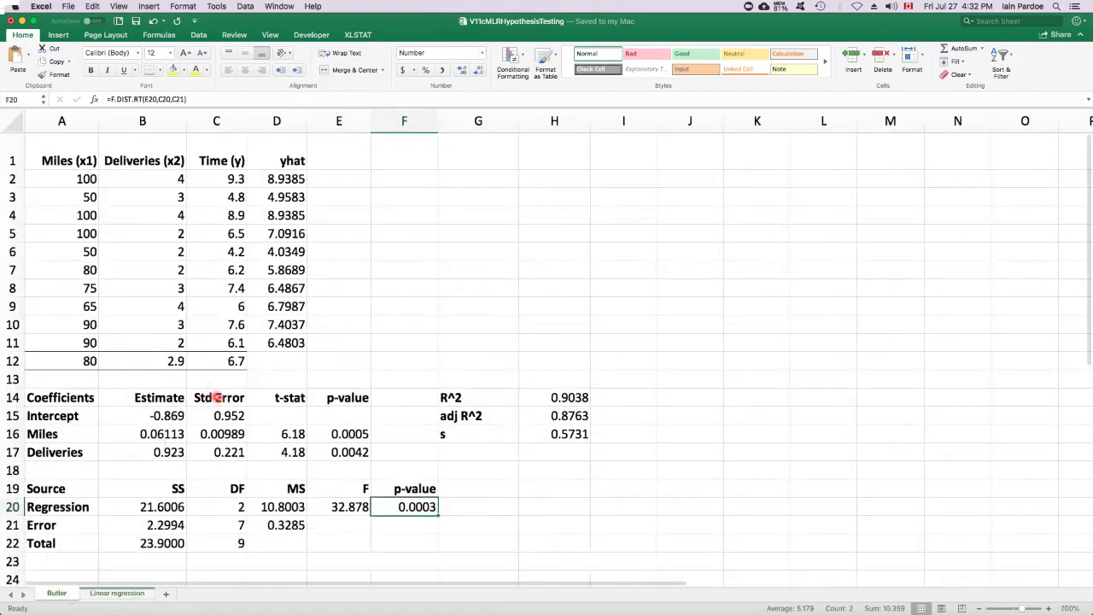
left_click_drag(281, 434, 282, 450)
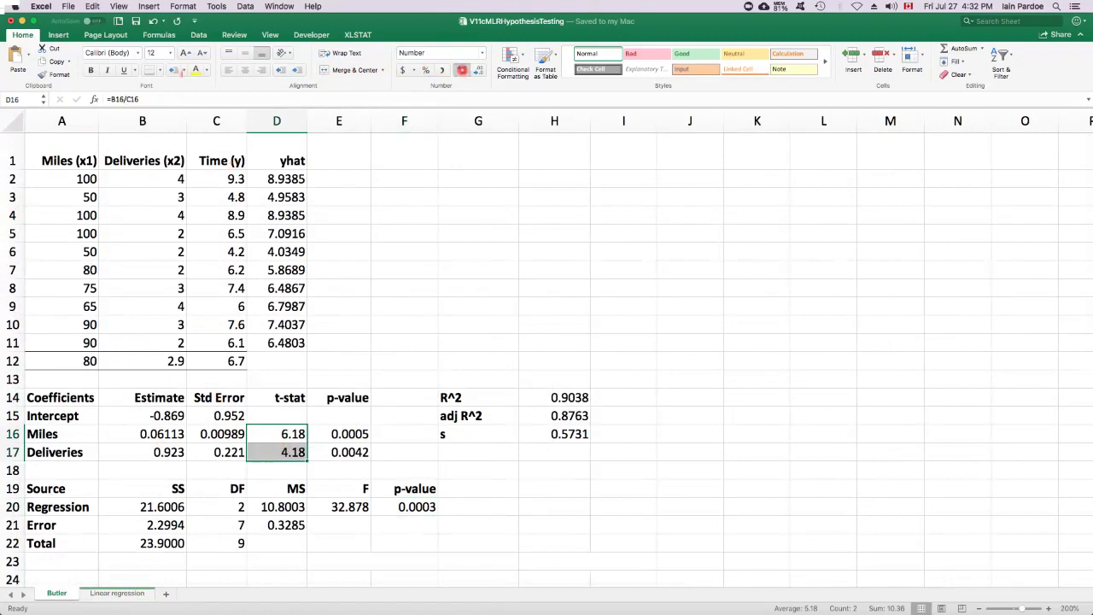
left_click(461, 69)
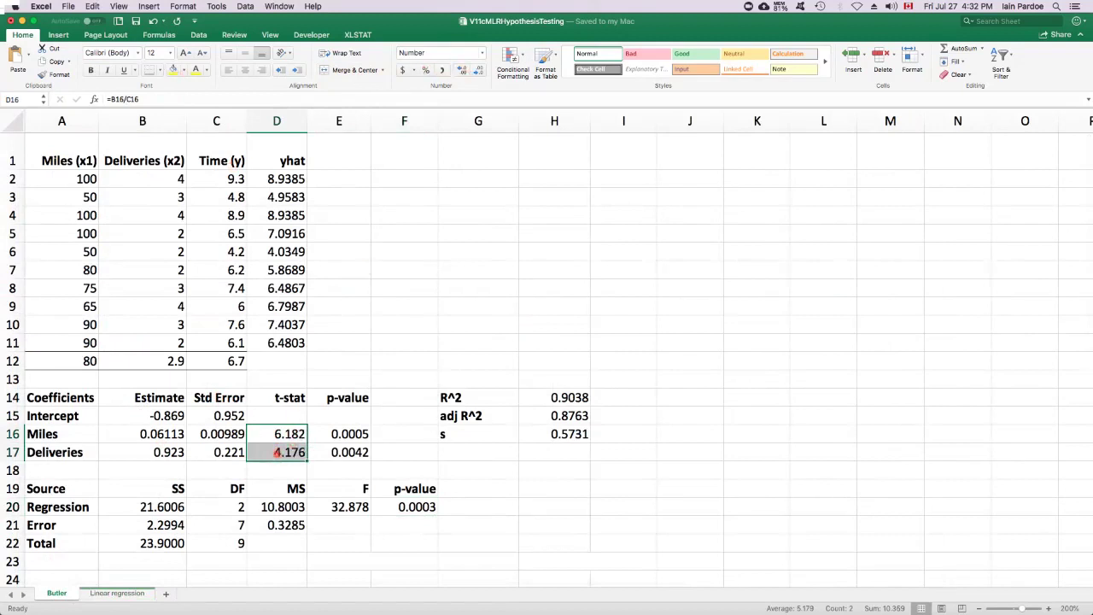
left_click(278, 452)
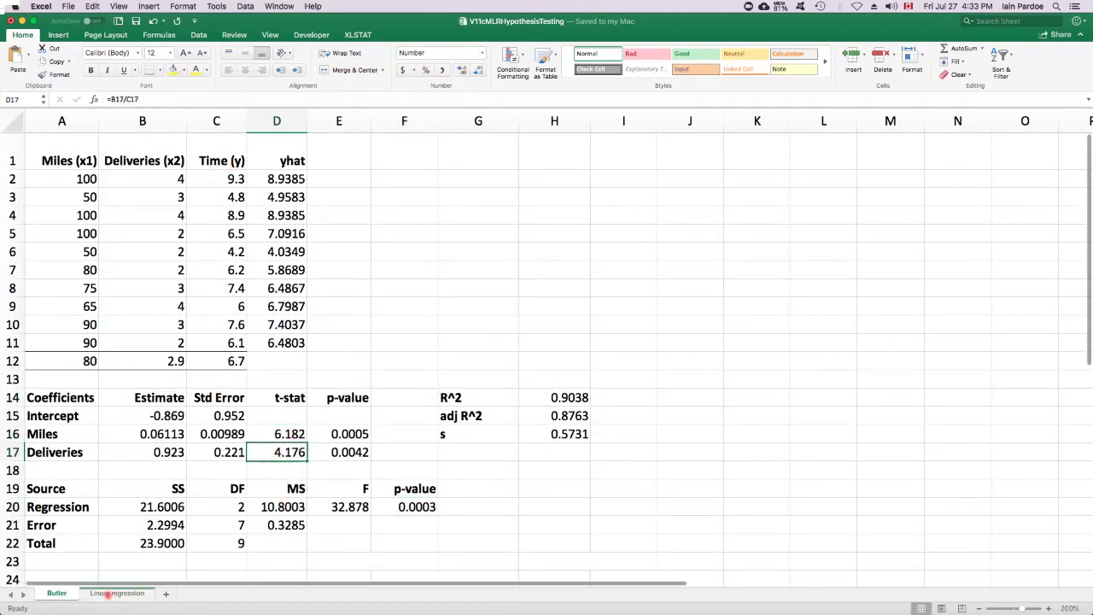
Show the output's p-values in F53:F54 with an extra decimal, 0.0005 and 0.0042
left_click(109, 595)
left_click_drag(314, 402, 325, 423)
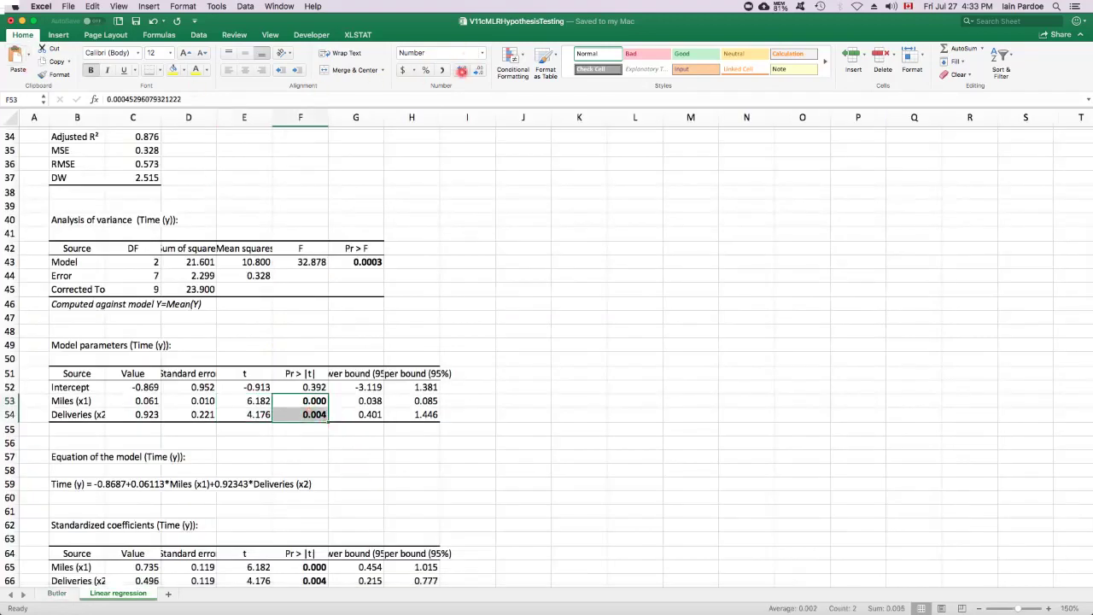
left_click(461, 70)
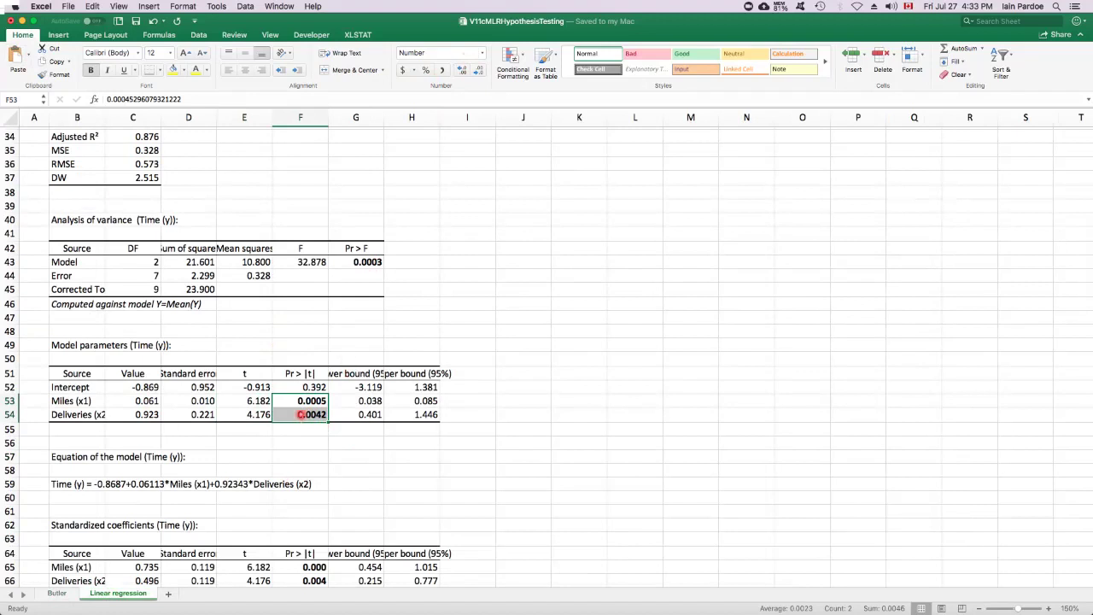
left_click(303, 401)
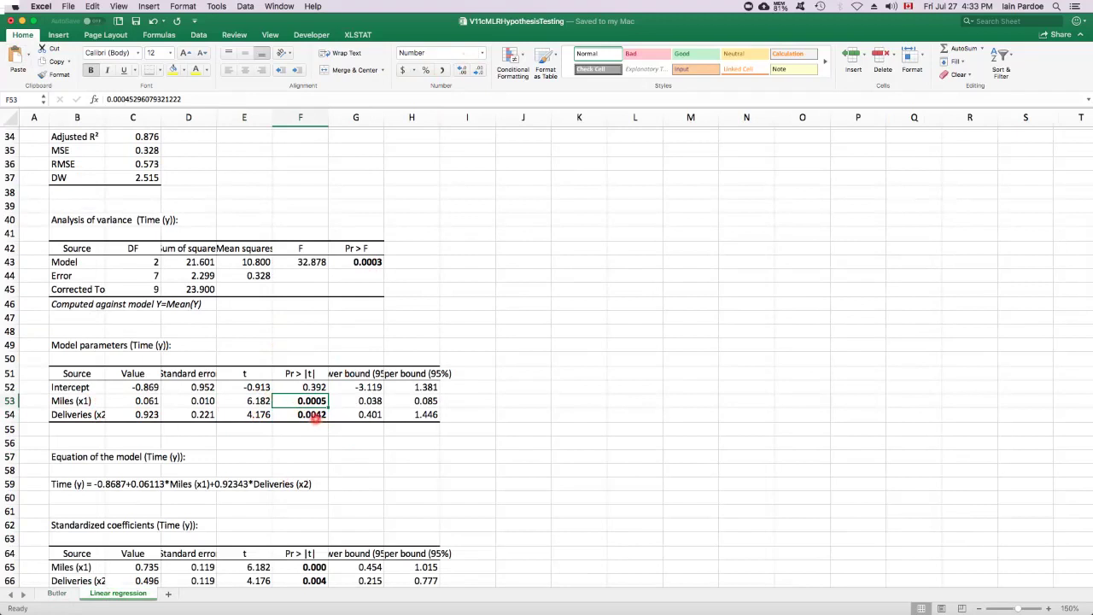
left_click(318, 417)
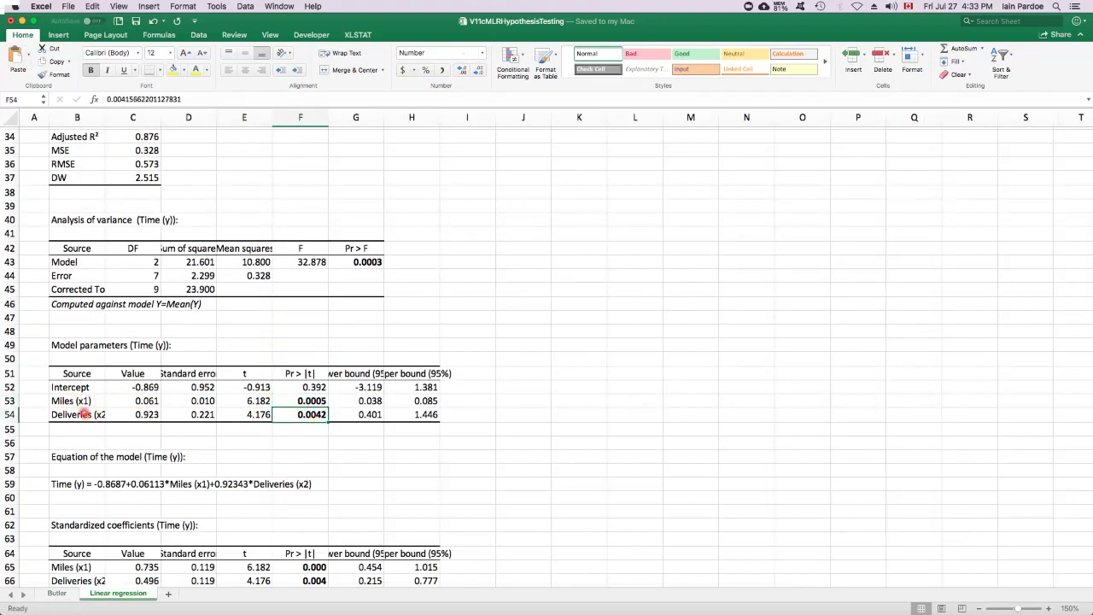
Recheck the Deliveries p-value, then go back to cell A1 on the Butler sheet
left_click(87, 415)
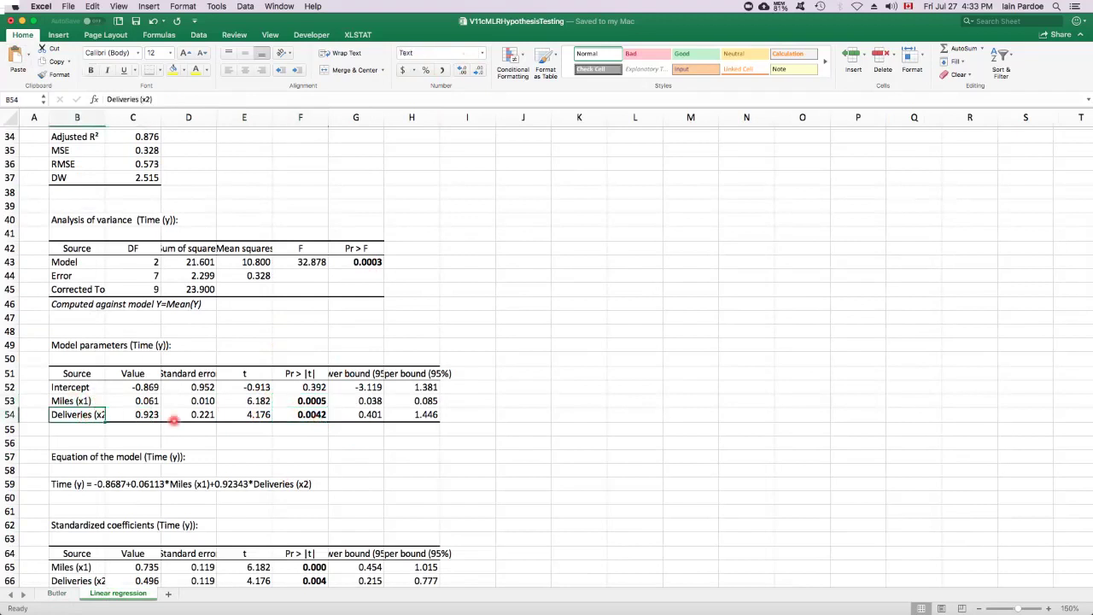
key("Right")
key("Right")
key("Right")
key("Right")
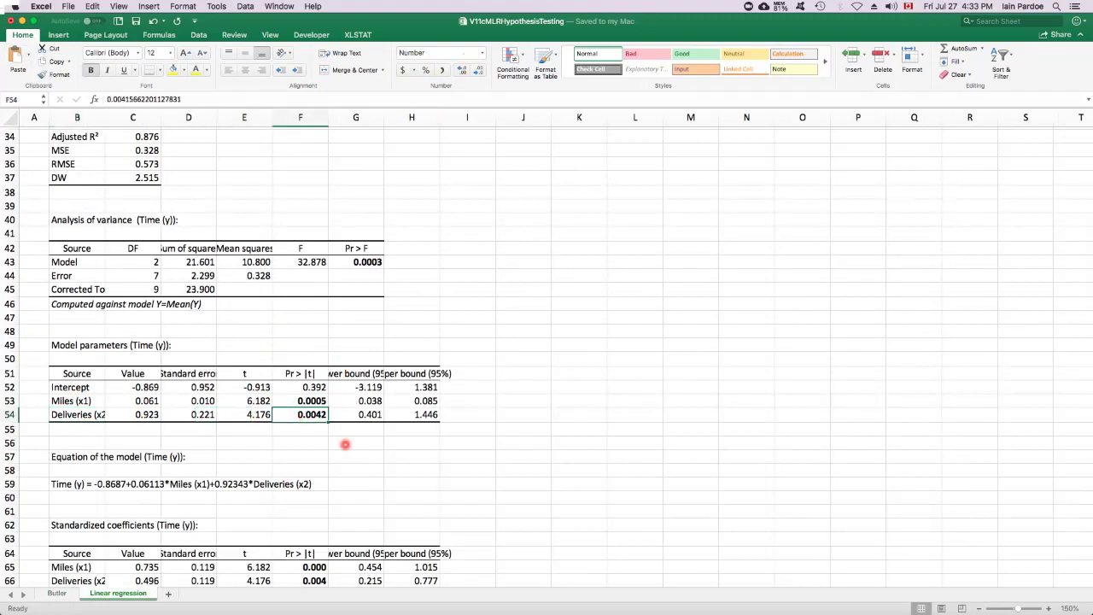
left_click_drag(314, 401, 315, 416)
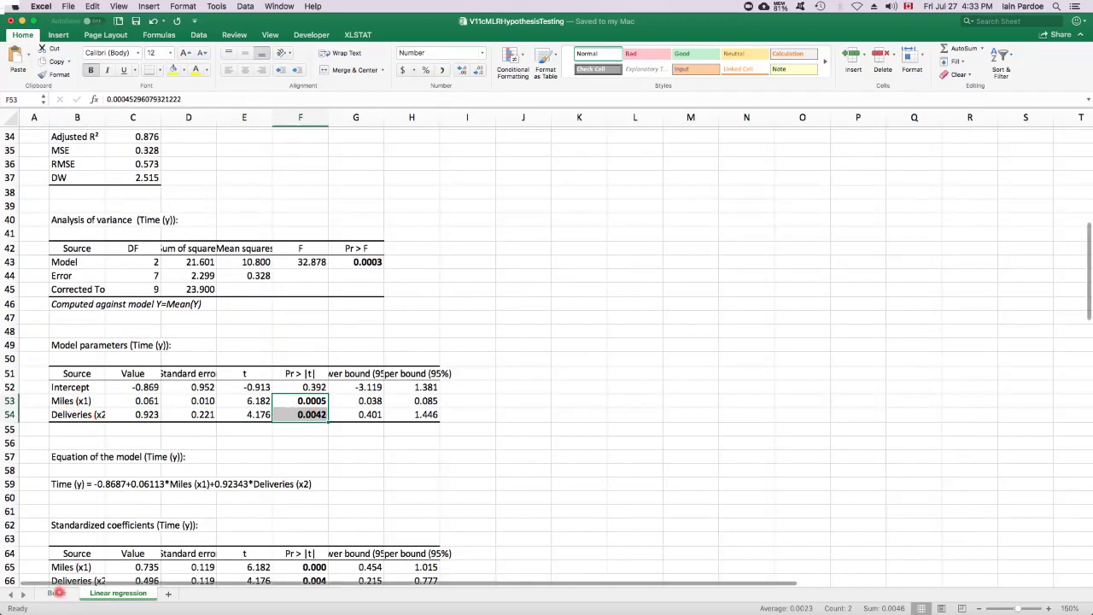
left_click(57, 593)
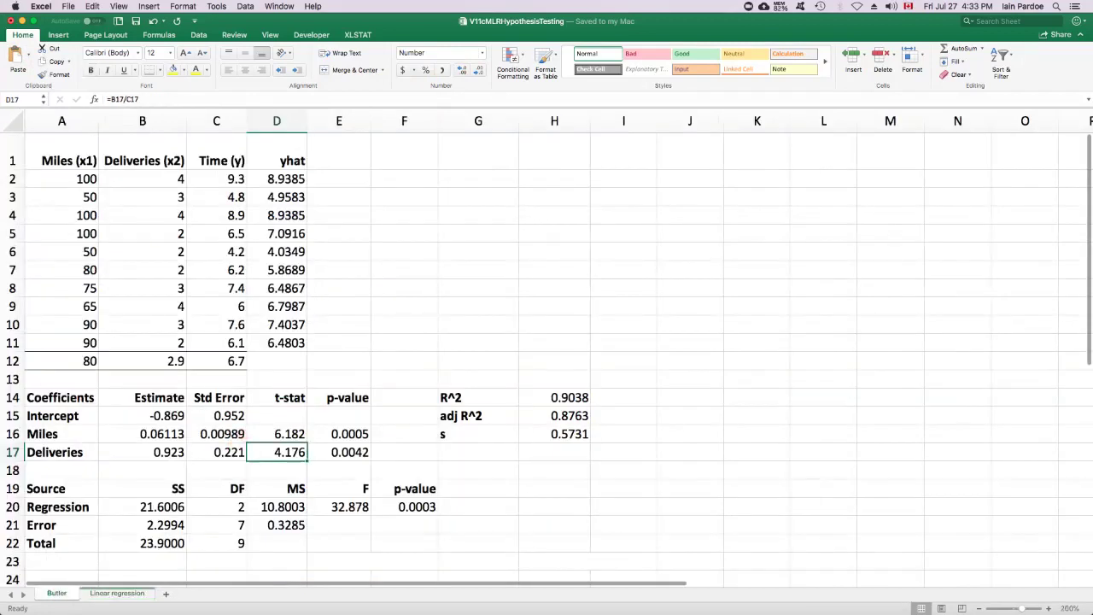
left_click(82, 163)
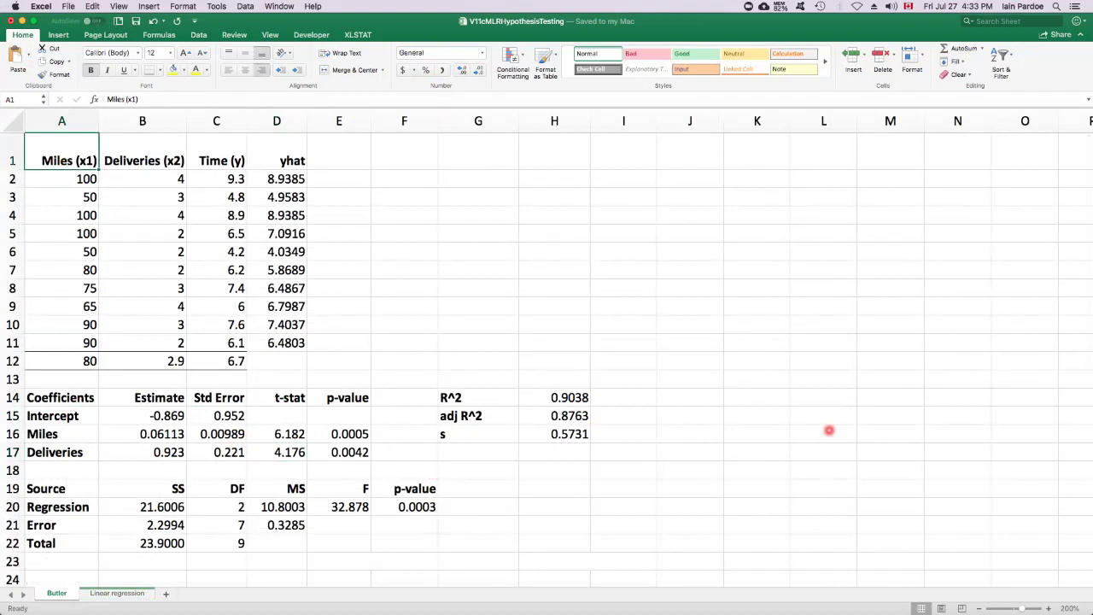